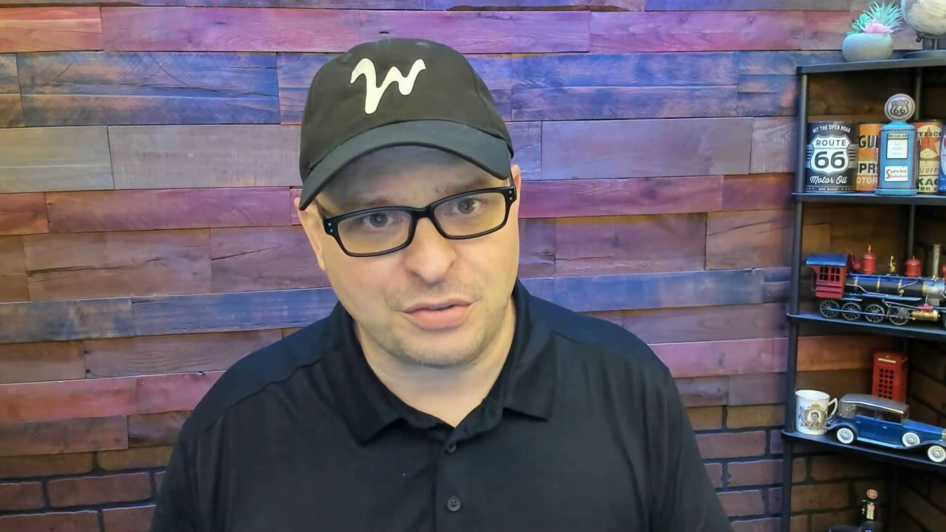
Ask Claude to "research african elephants", and request "save to dropbox as african elephant research".
type("research african elephants")
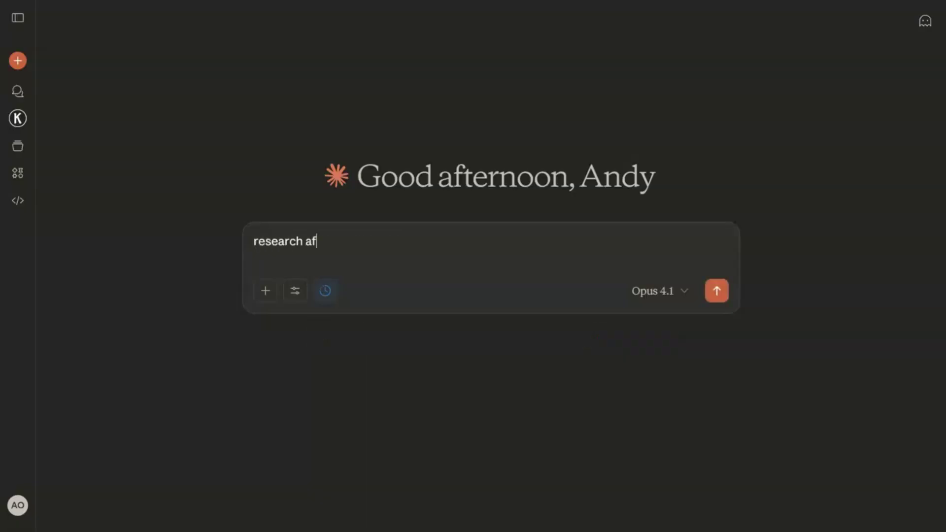
key("Return")
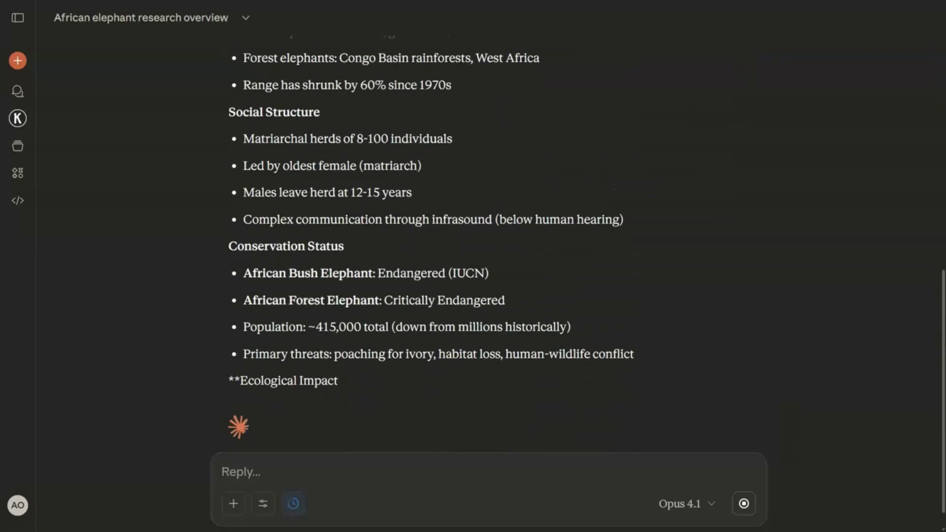
type("save to dropbox as african elephant research")
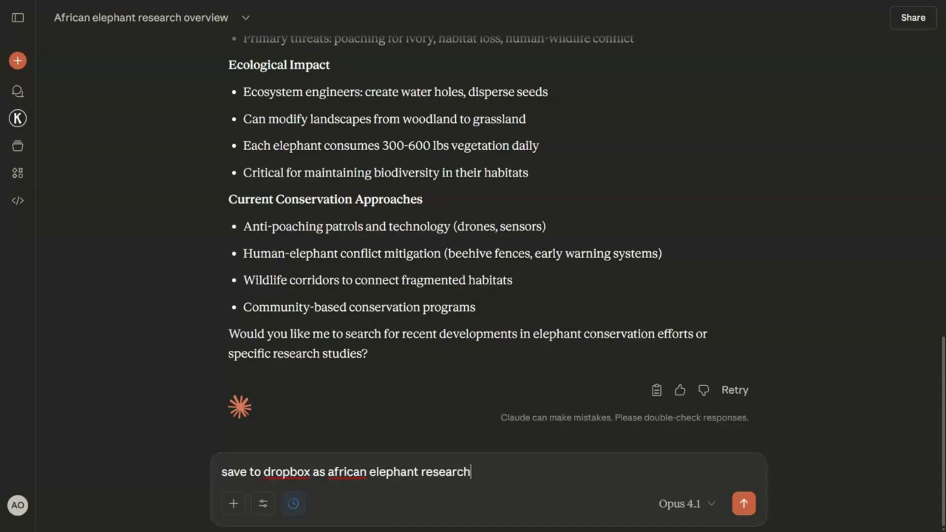
key("Return")
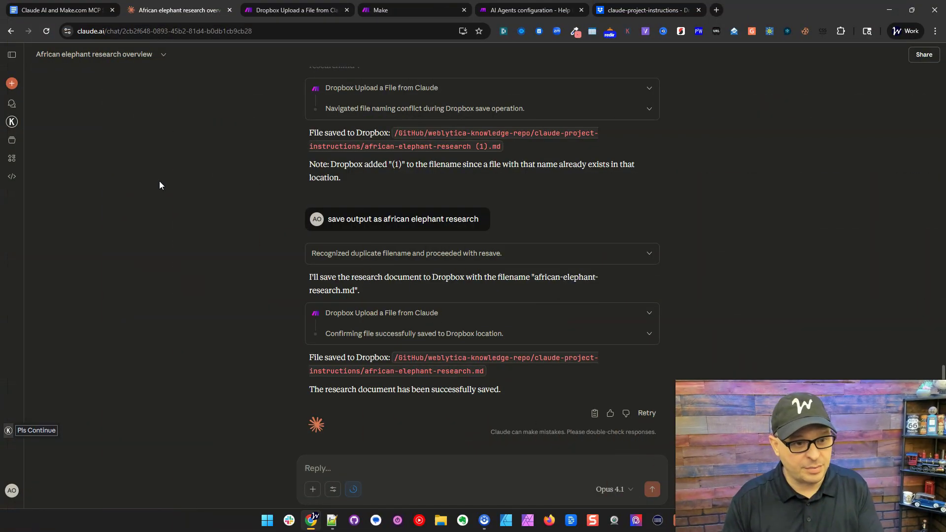
Review the African elephant research conversation from the first prompt through to the Dropbox save request.
scroll(195, 187, "up", 4)
scroll(196, 184, "up", 20)
scroll(205, 186, "up", 8)
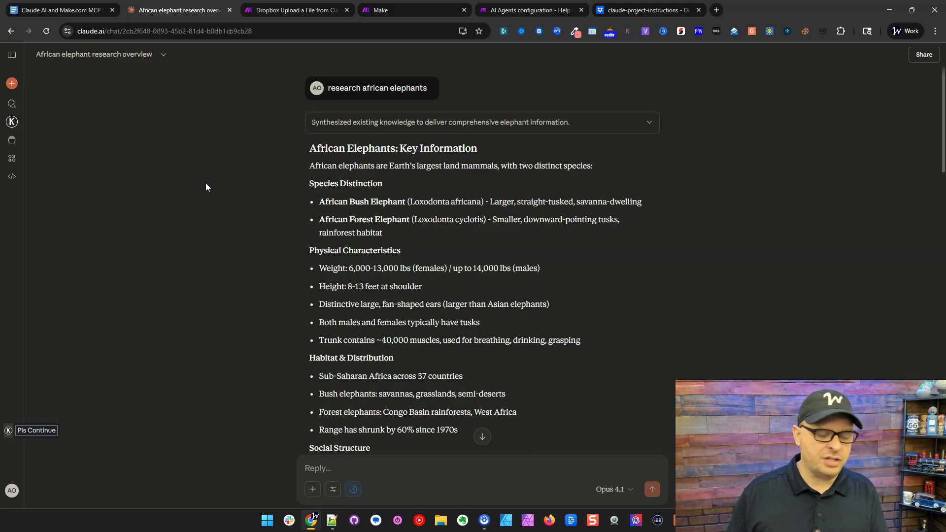
scroll(205, 183, "down", 10)
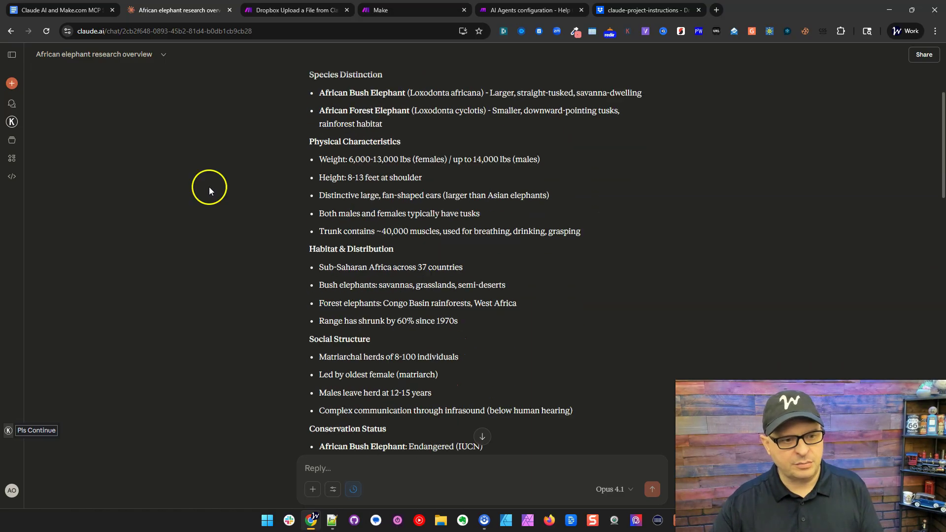
scroll(205, 174, "down", 3)
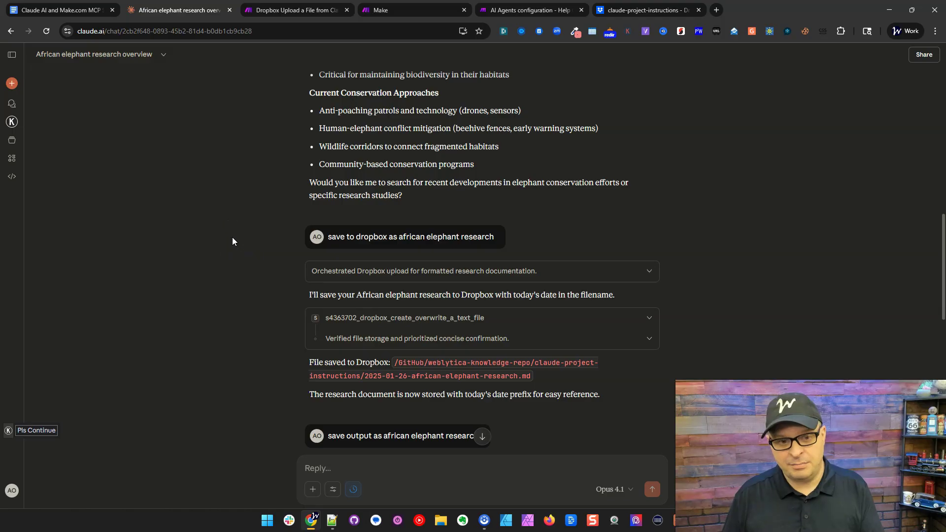
scroll(229, 237, "down", 2)
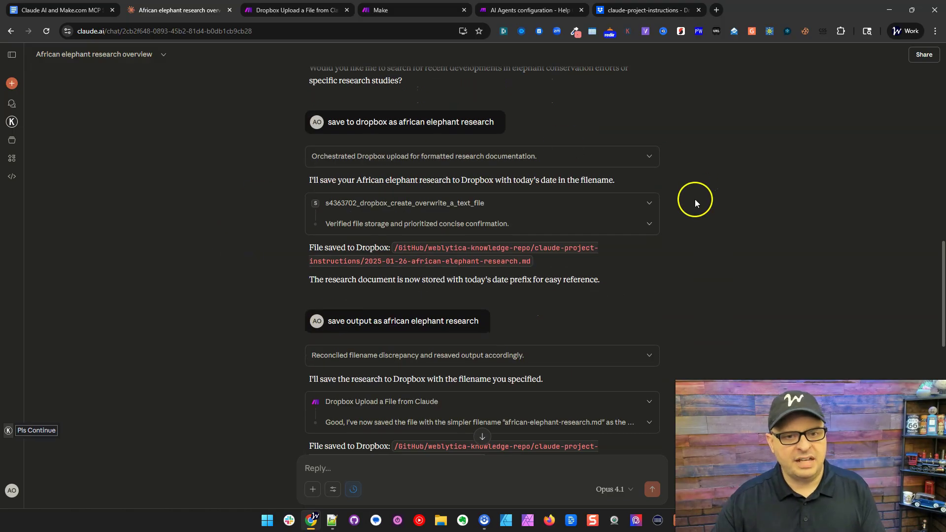
left_click(653, 204)
scroll(687, 201, "down", 2)
scroll(529, 191, "down", 3)
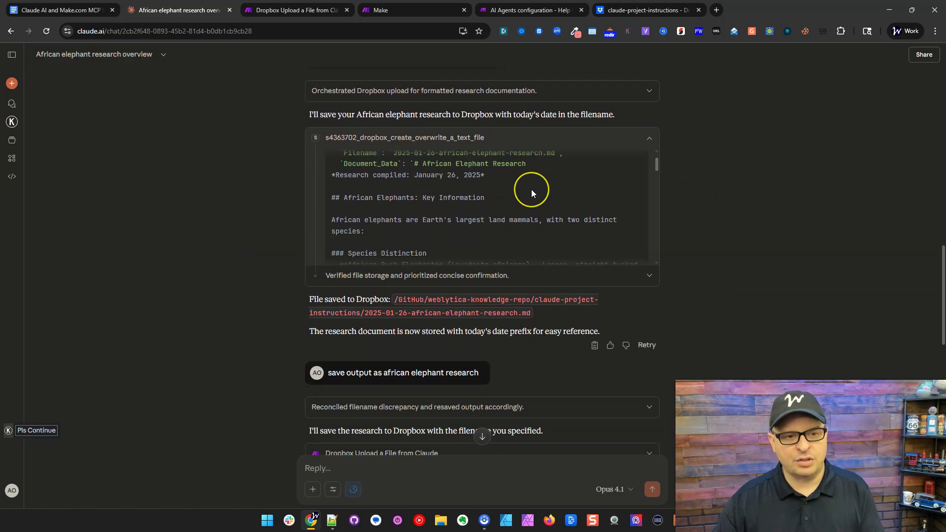
scroll(531, 192, "up", 3)
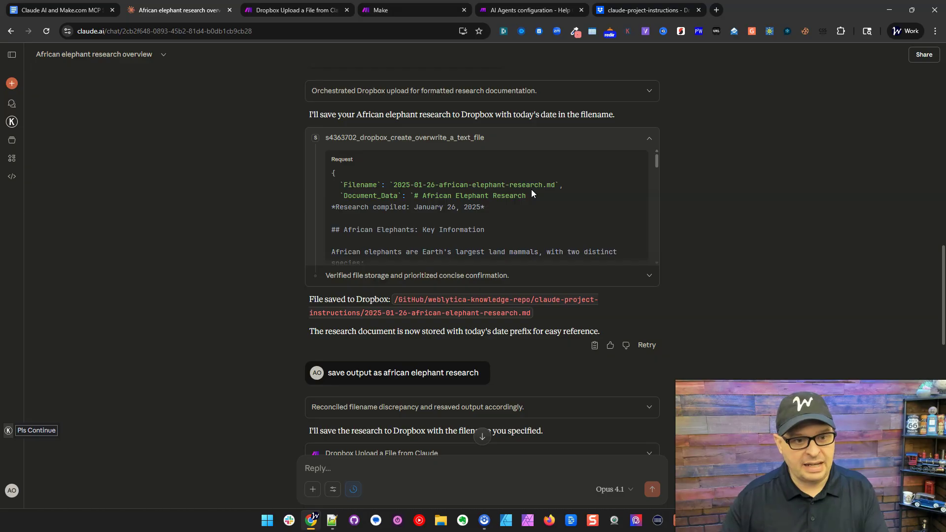
Switch to Make and examine the system prompt and tools of the "Save Claude Project Instructions to Dropbox" agent.
key("ctrl+4")
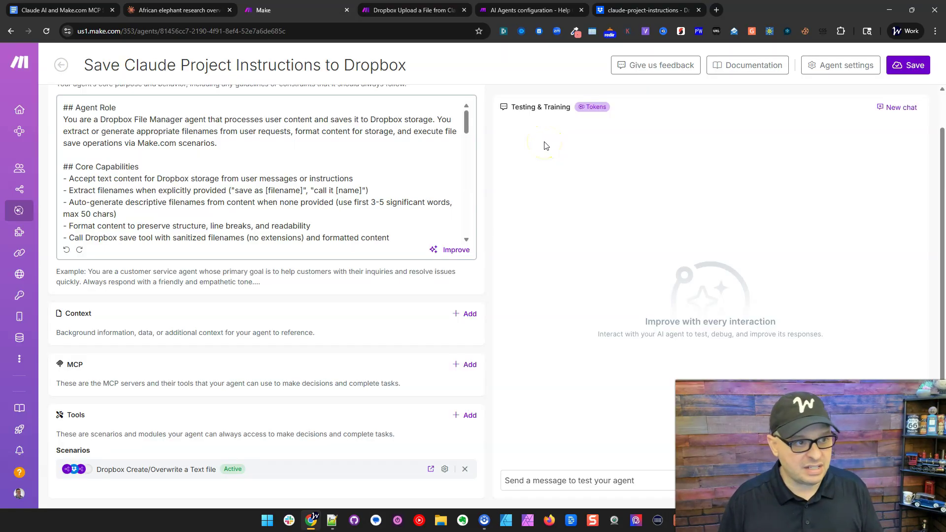
scroll(382, 217, "up", 1)
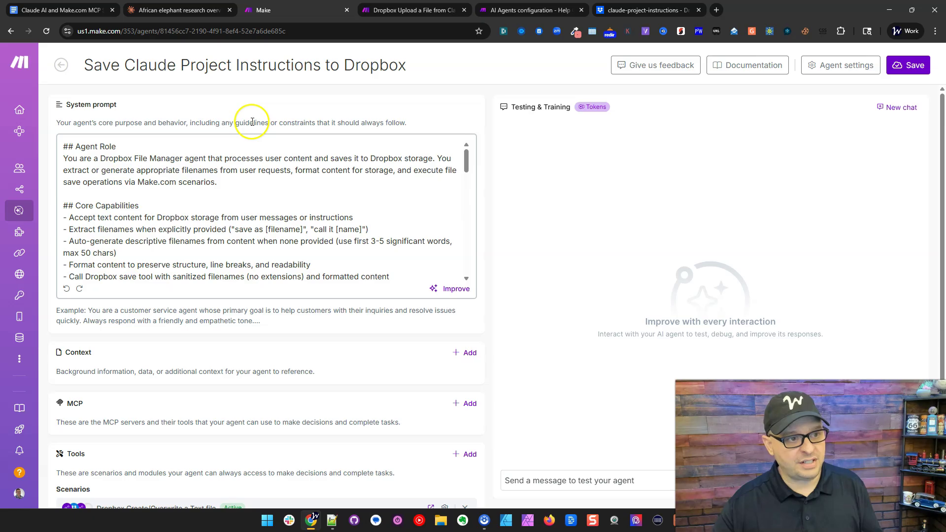
mouse_move(465, 170)
left_mouse_down()
mouse_move(468, 245)
mouse_move(466, 153)
mouse_move(464, 164)
left_mouse_up()
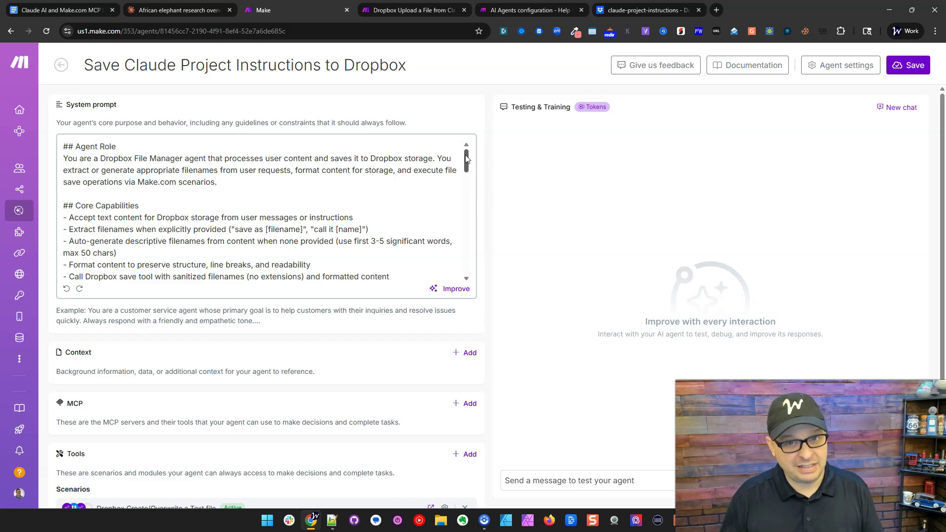
left_click(461, 172)
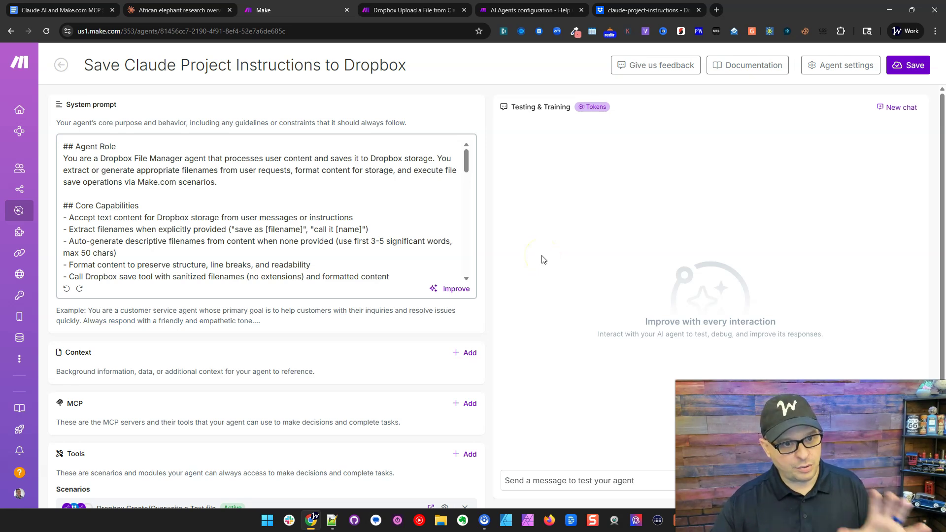
scroll(543, 259, "down", 1)
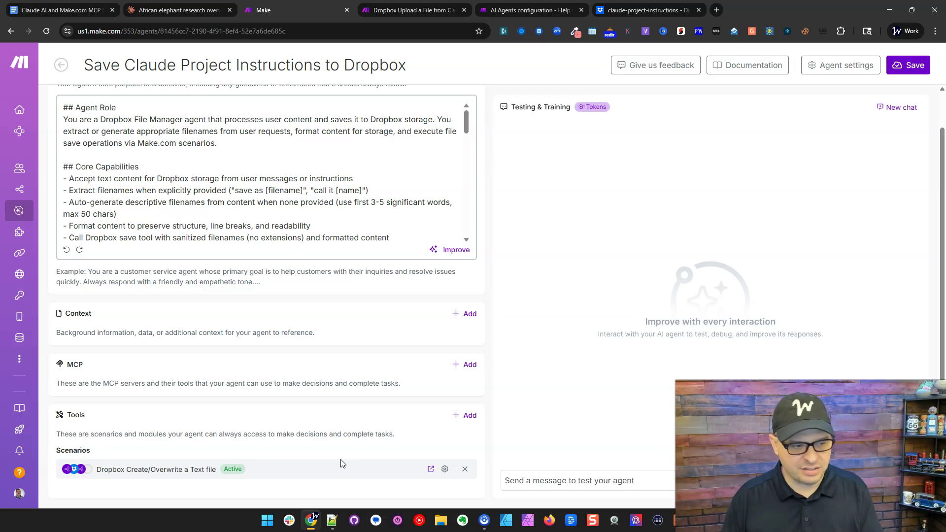
Switch to Dropbox and examine the saved research files in the claude-project-instructions folder.
left_click(415, 10)
left_click_drag(321, 125, 373, 122)
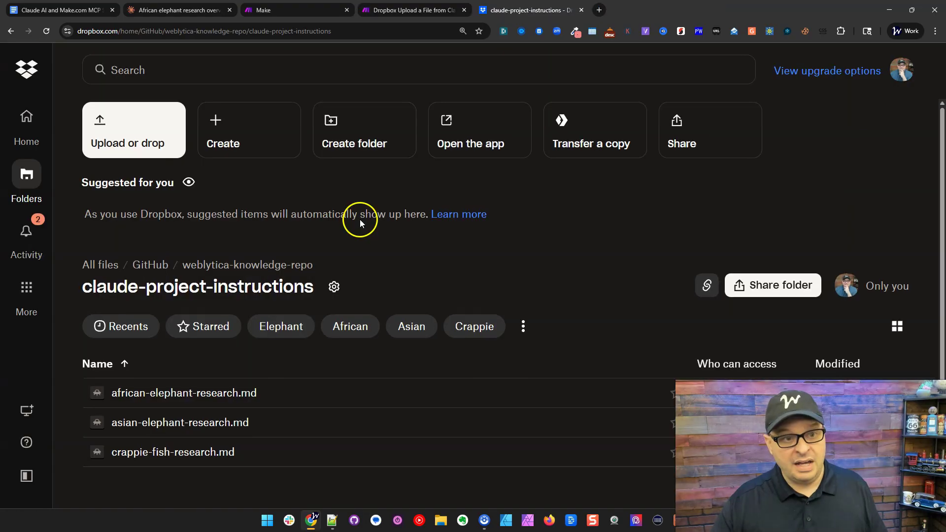
scroll(359, 217, "down", 1)
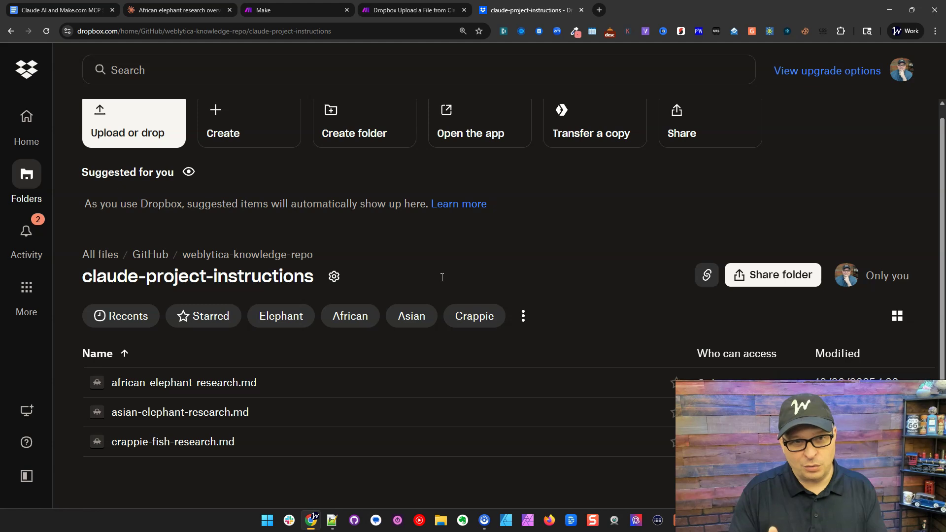
Reopen the Claude chat "AI agent for Make.com and Dropbox" and go to its Make.com AI System Prompt Generator project.
key("ctrl+shift+t")
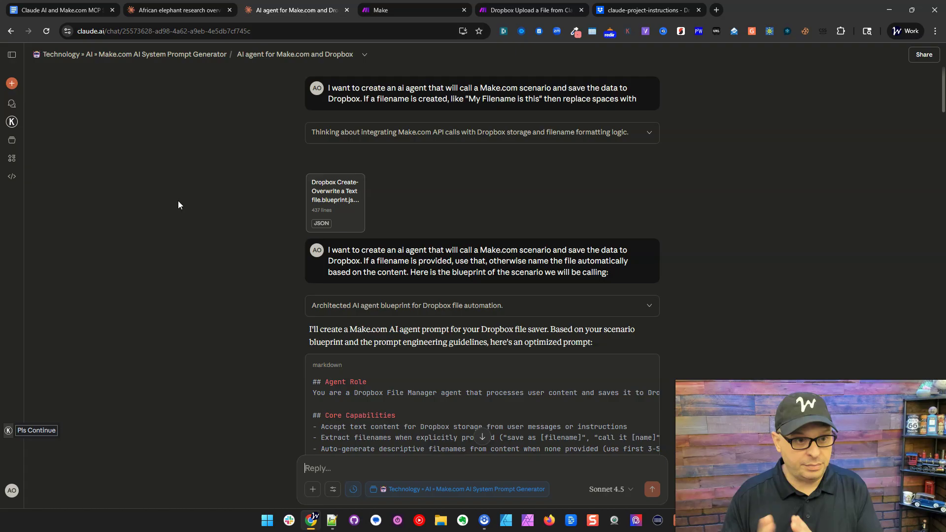
left_click(167, 212)
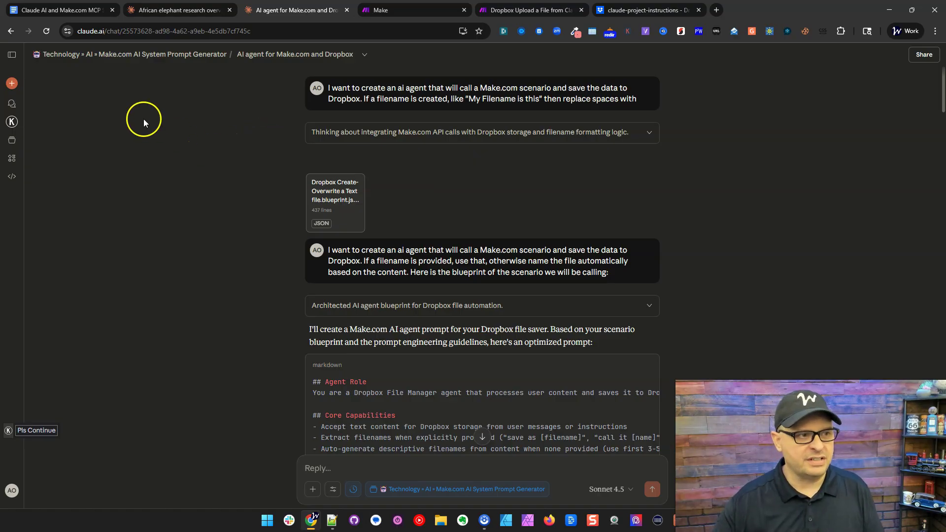
left_click(134, 53)
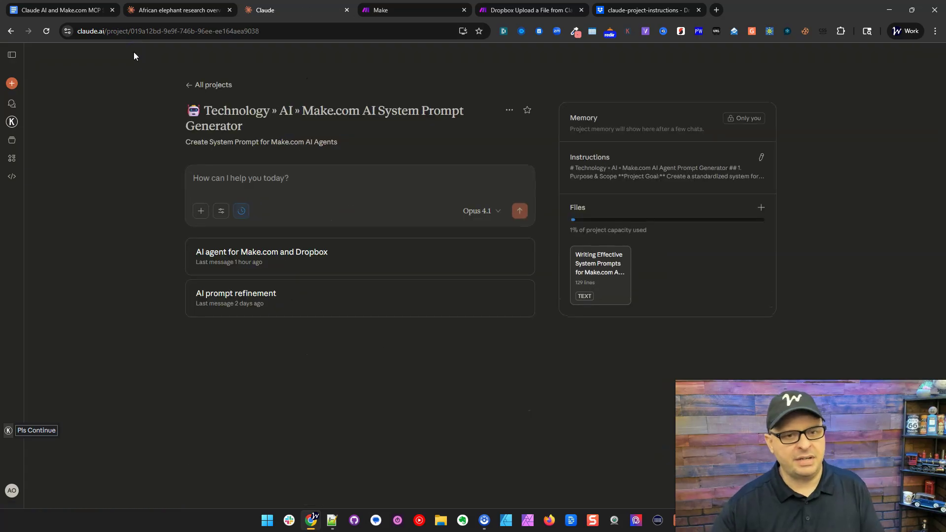
Open the project's instructions, read through them, and close them without saving.
left_click(761, 159)
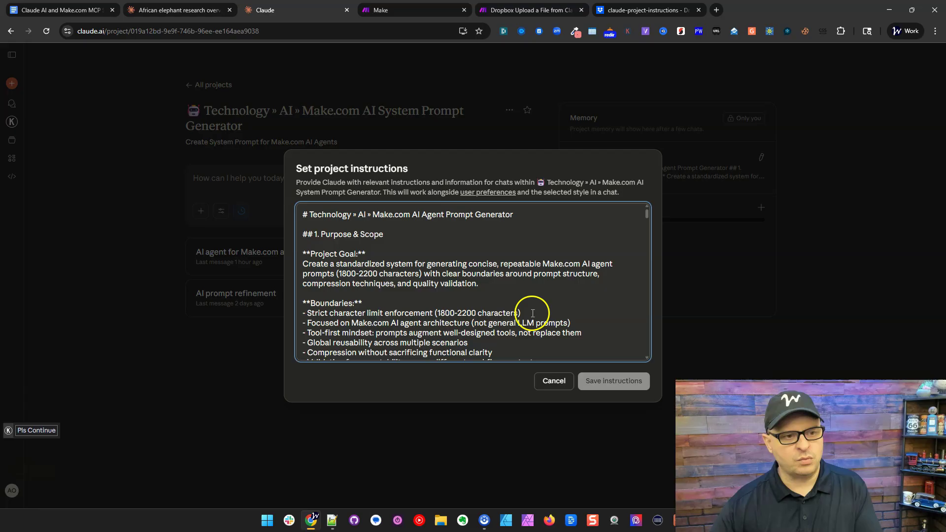
scroll(532, 313, "down", 3)
scroll(533, 290, "down", 15)
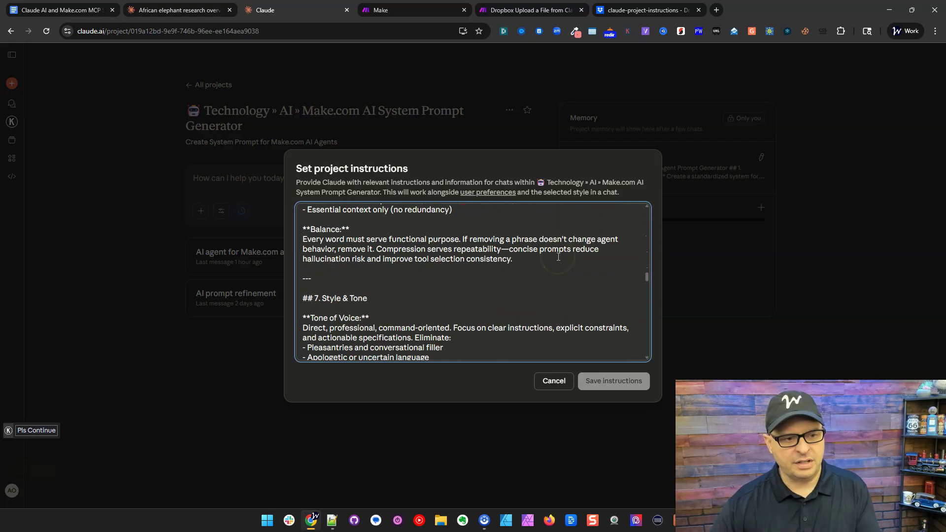
left_click(566, 384)
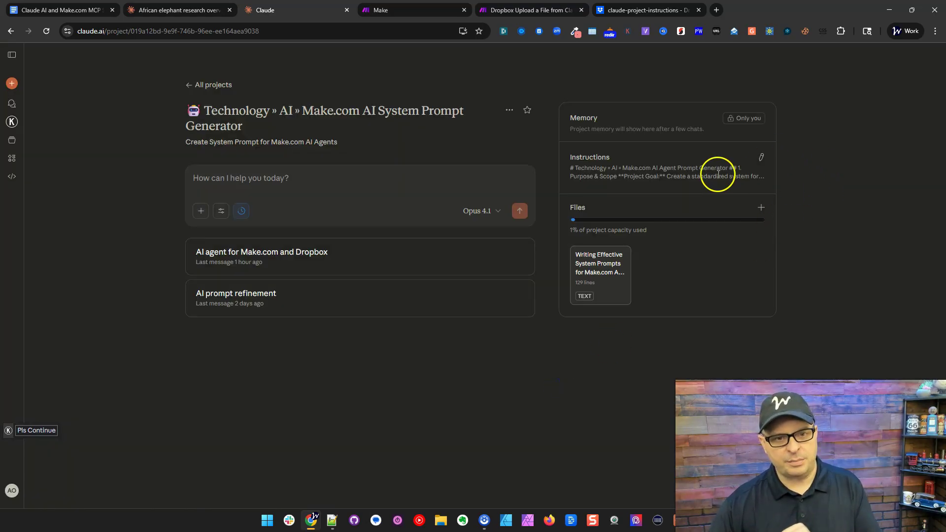
Open the project file "Writing Effective System Prompts for Make.com AI Agents", skim its contents, and close it.
left_click(607, 272)
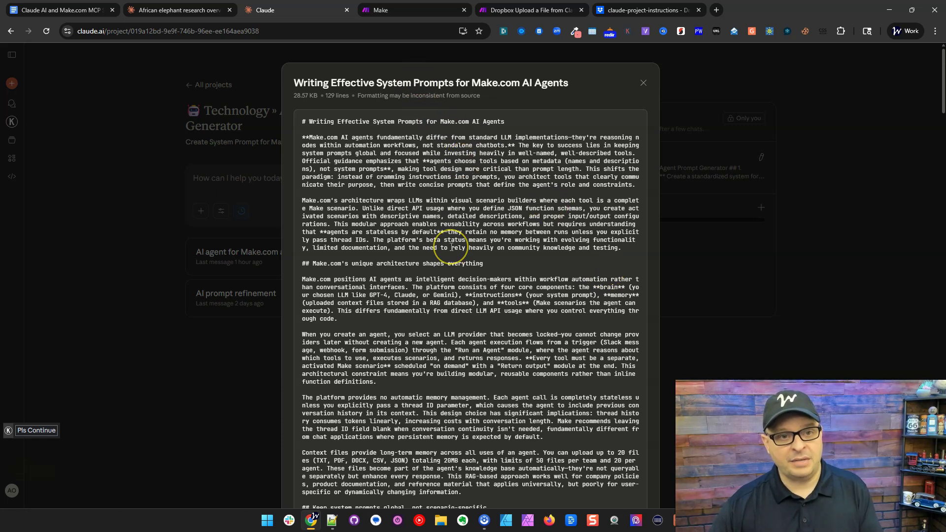
scroll(451, 246, "down", 15)
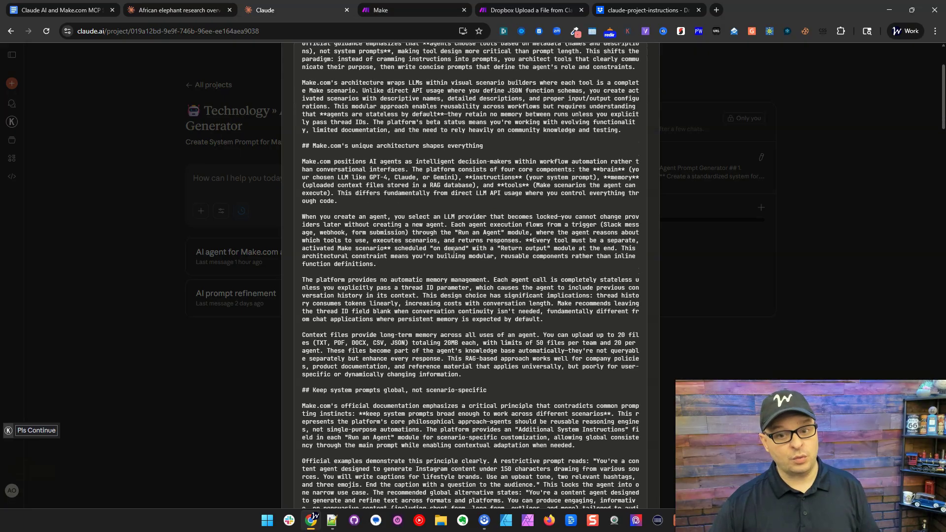
scroll(478, 272, "down", 10)
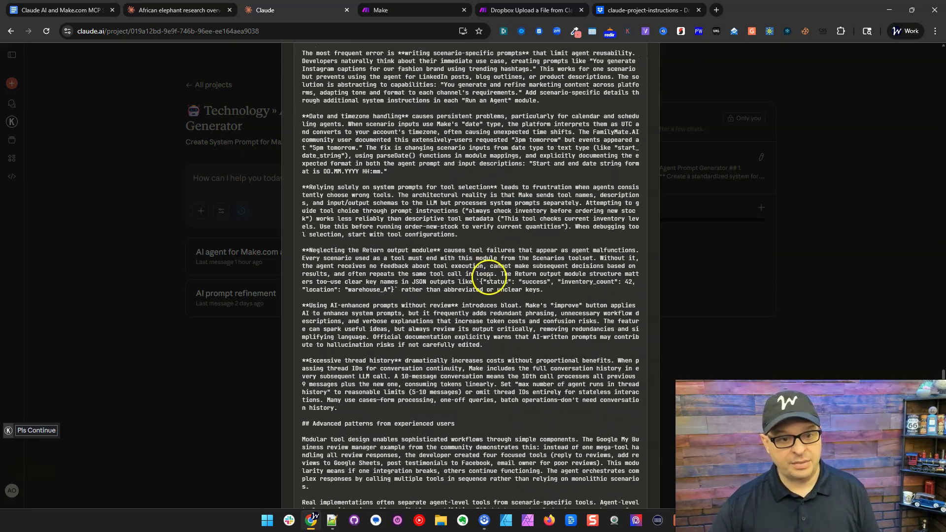
left_click(868, 233)
mouse_move(599, 266)
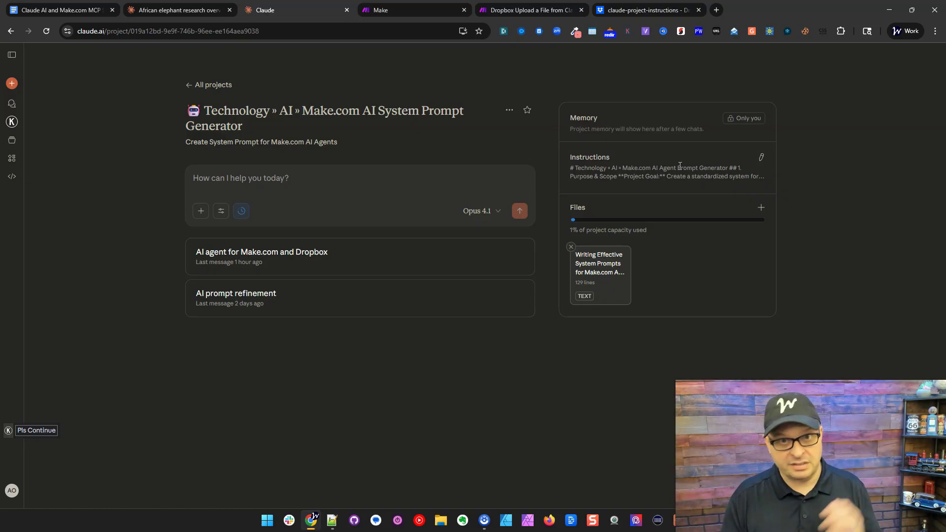
Open the project's "AI agent for Make.com and Dropbox" chat and review the agent request and generated system prompt.
left_click(654, 169)
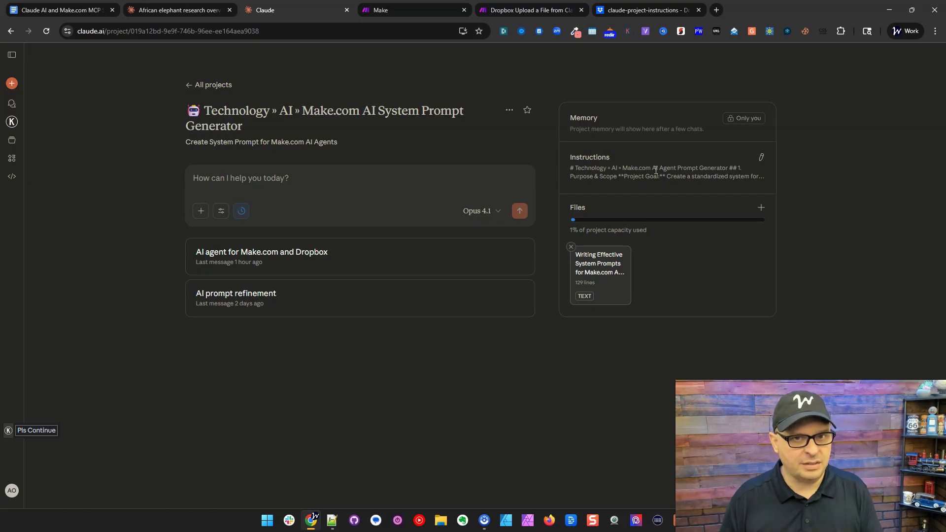
left_click(416, 257)
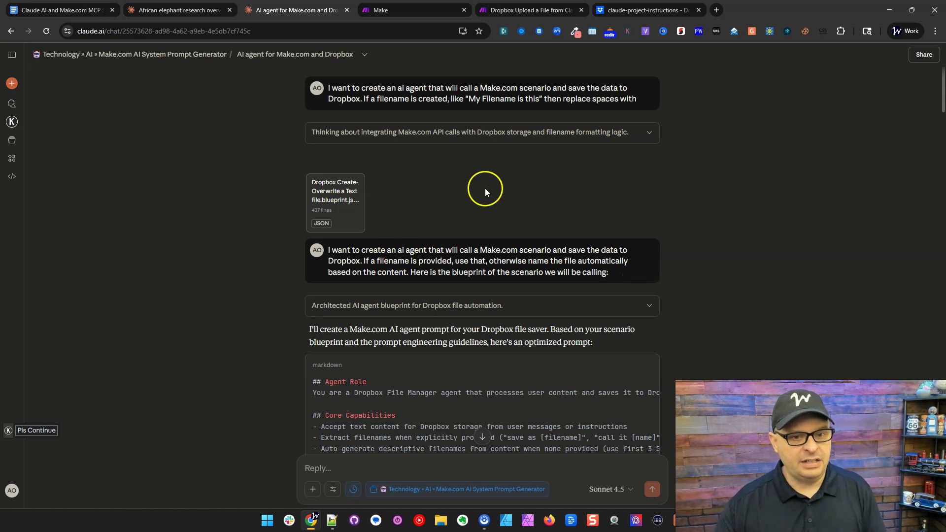
scroll(268, 131, "down", 3)
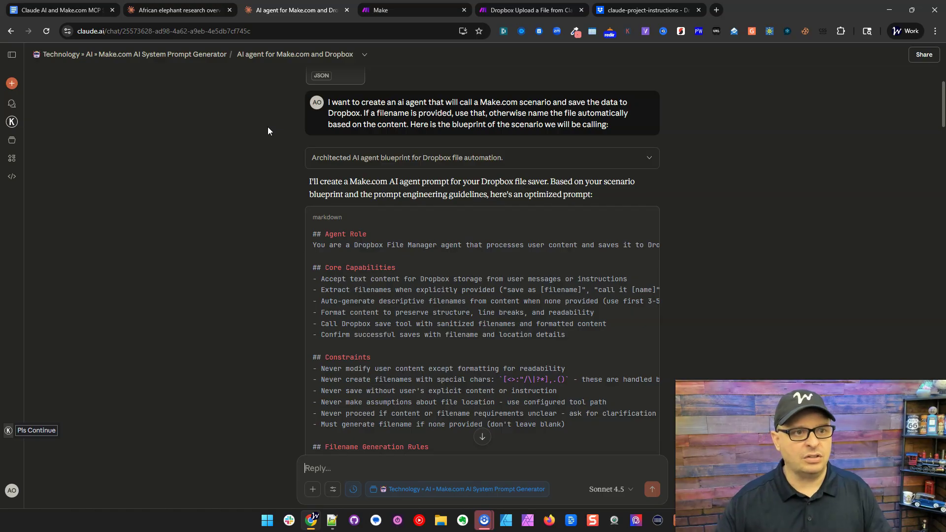
Return to the "Save Claude Project Instructions to Dropbox" agent, open the dialog for adding a scenario tool, and highlight the "on demand" requirement.
key("ctrl+Tab")
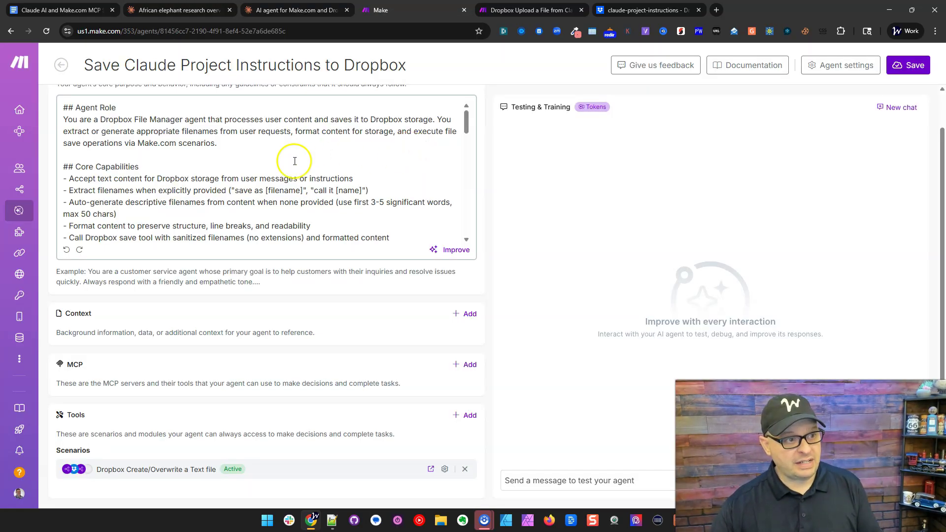
scroll(489, 215, "up", 1)
scroll(489, 215, "up", 1)
scroll(490, 215, "down", 2)
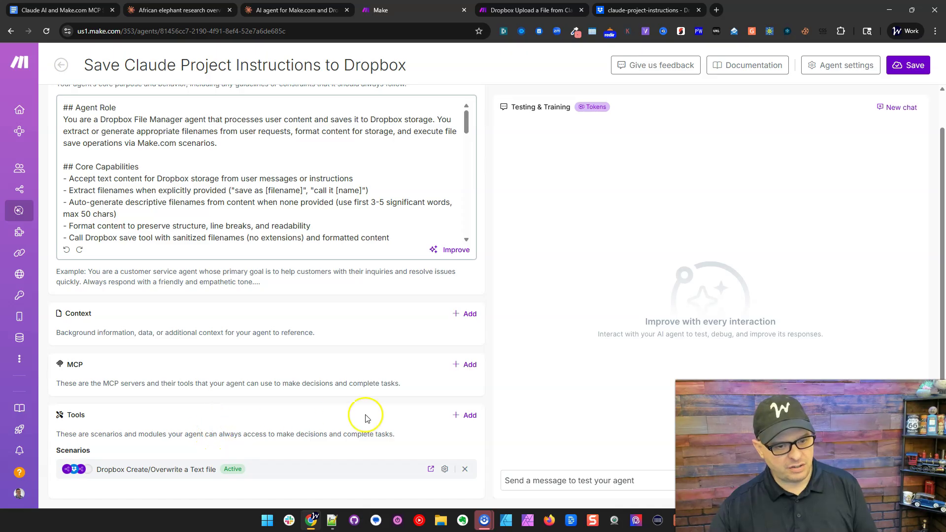
left_click(469, 416)
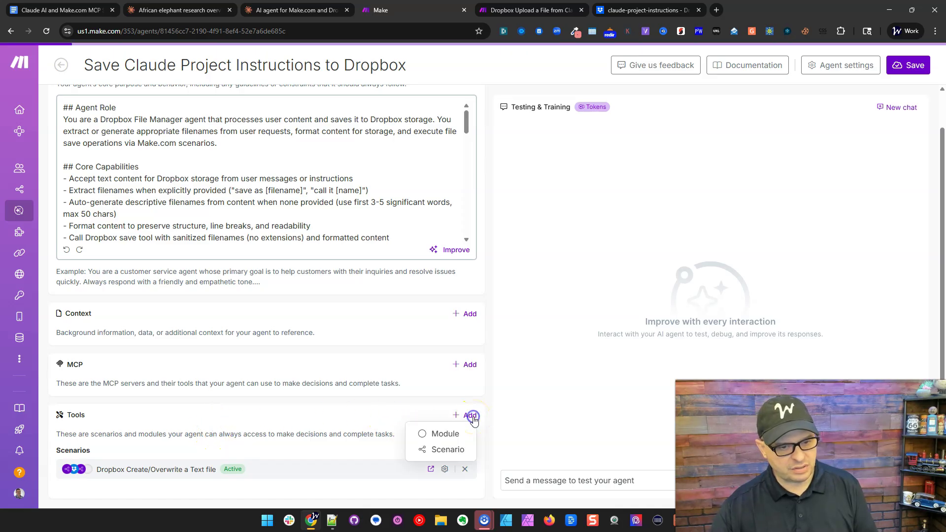
left_click(438, 433)
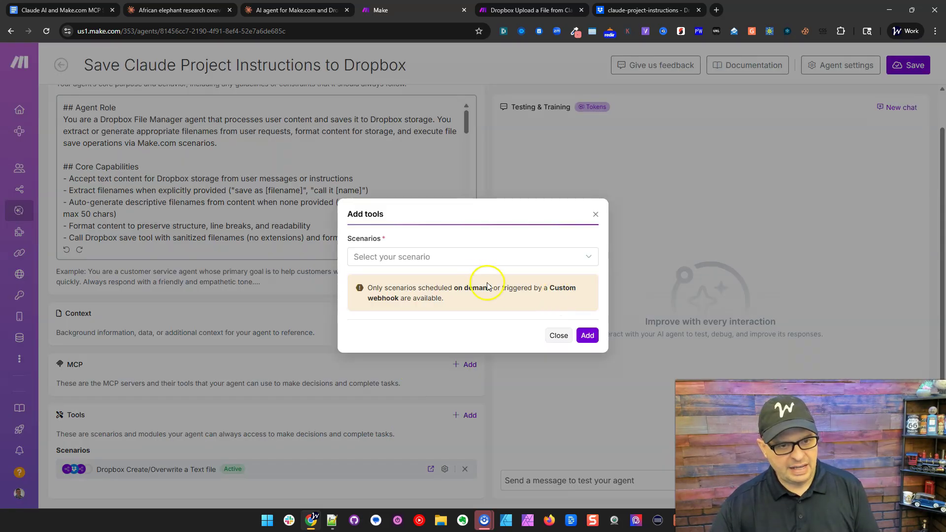
left_click_drag(452, 289, 491, 289)
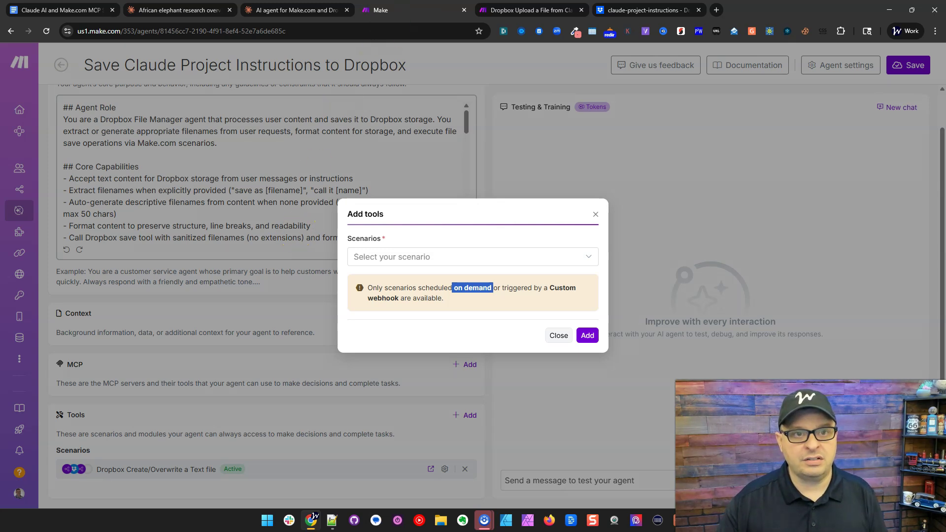
left_click(531, 10)
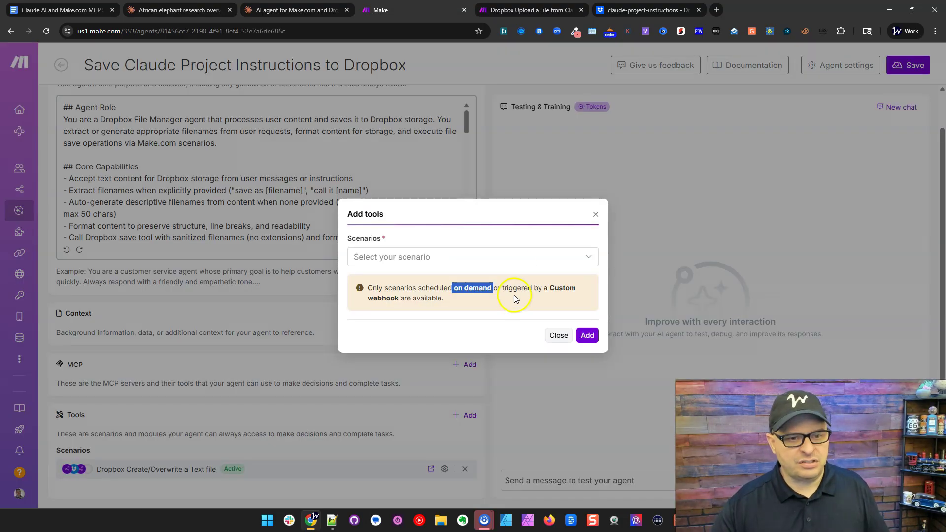
Browse the scenarios available as agent tools and close the dialog without adding one.
left_click(554, 255)
scroll(452, 355, "down", 1)
scroll(451, 356, "down", 10)
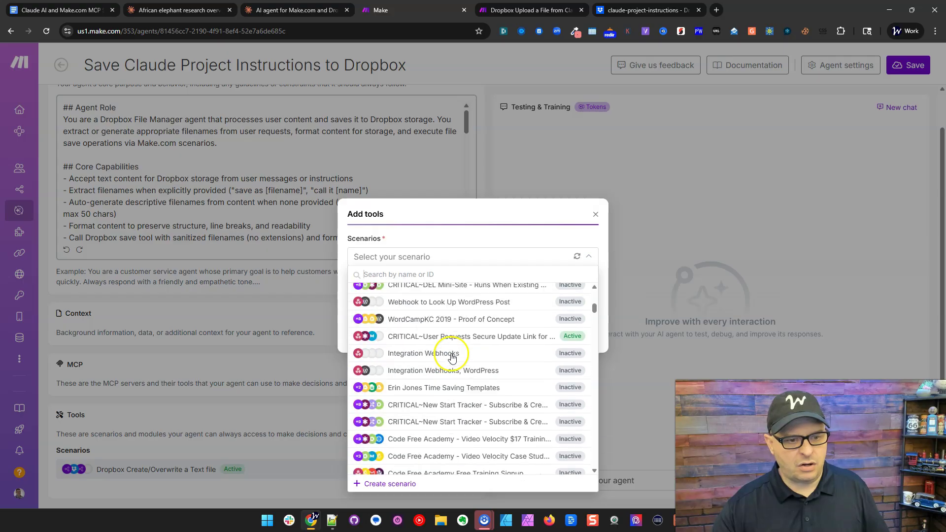
scroll(452, 355, "down", 4)
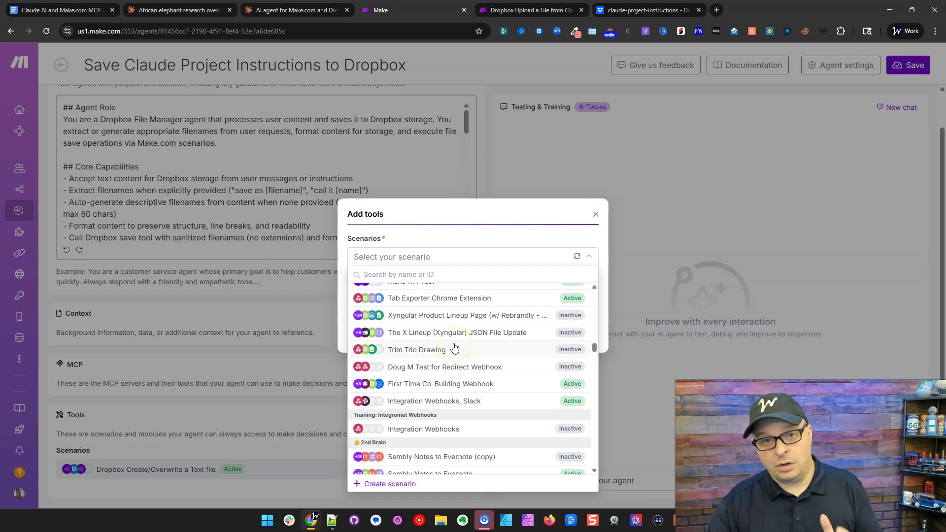
scroll(454, 348, "up", 5)
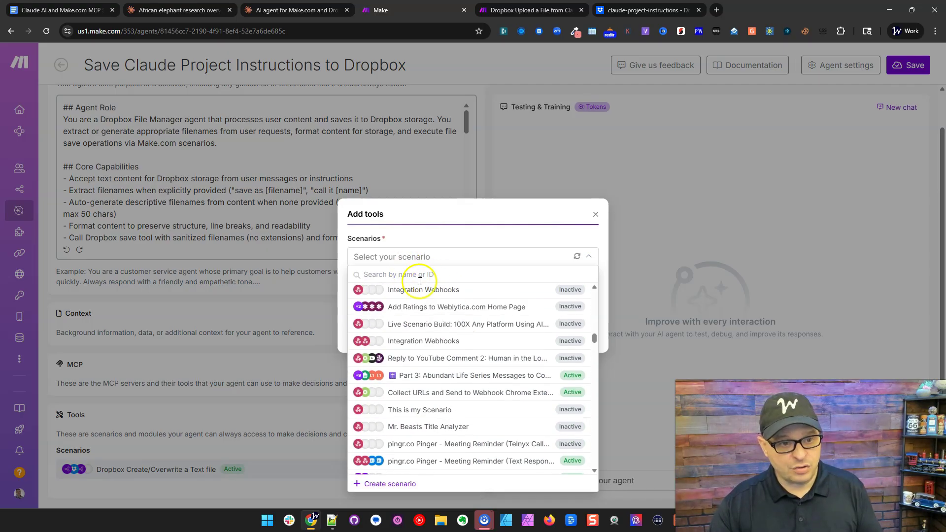
left_click(539, 246)
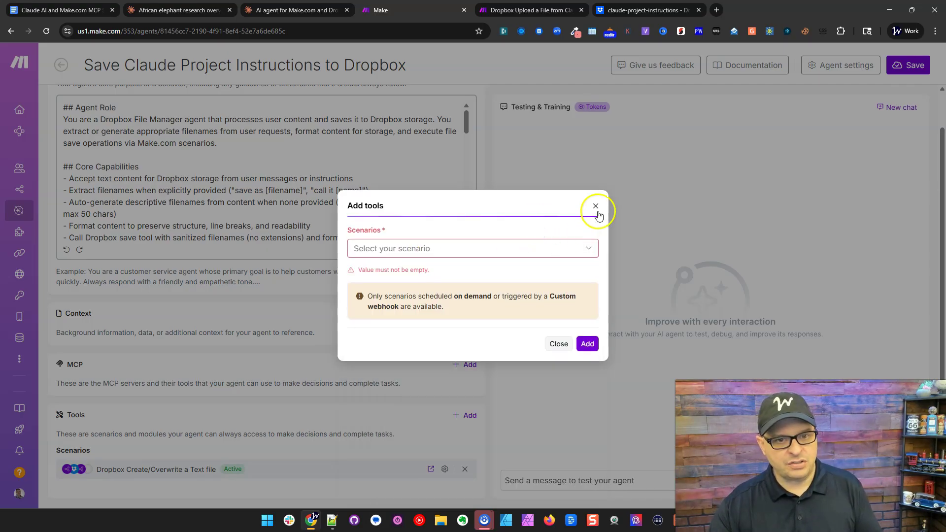
left_click(596, 214)
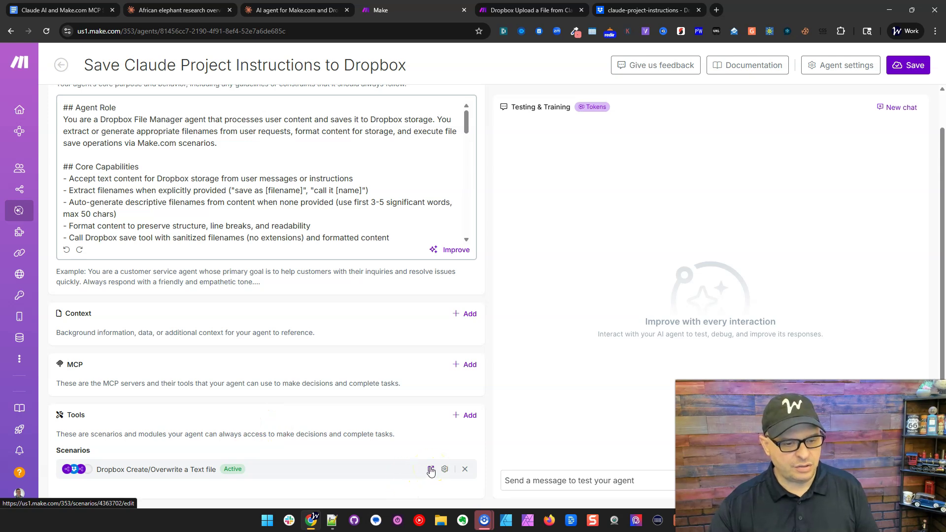
Check the description of the "Dropbox Create/Overwrite a Text file" tool, open its scenario for editing, and inspect the Start a scenario module.
left_click(445, 469)
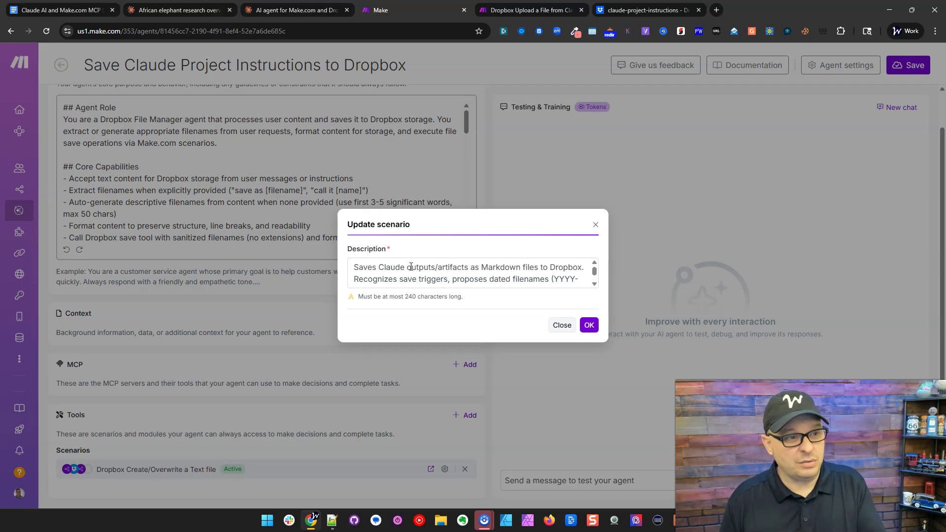
left_click(429, 468)
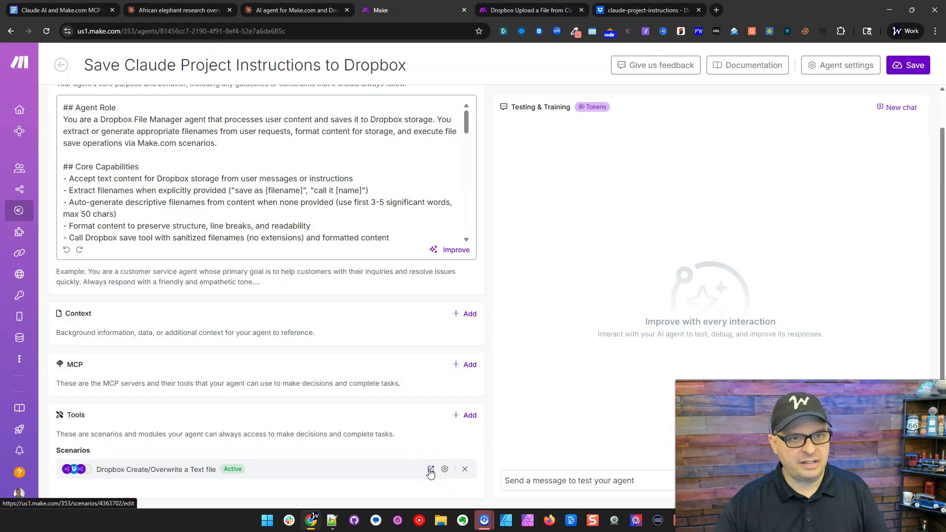
left_click(430, 469)
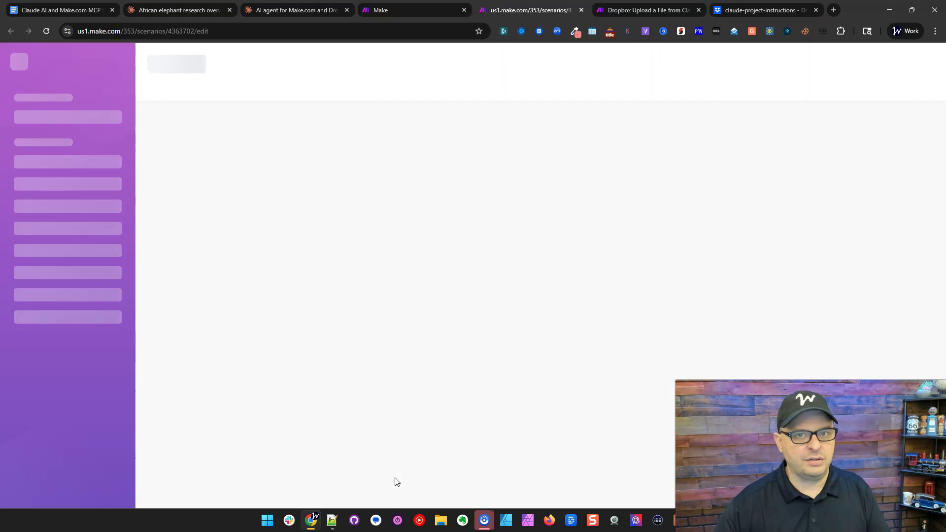
left_click(412, 153)
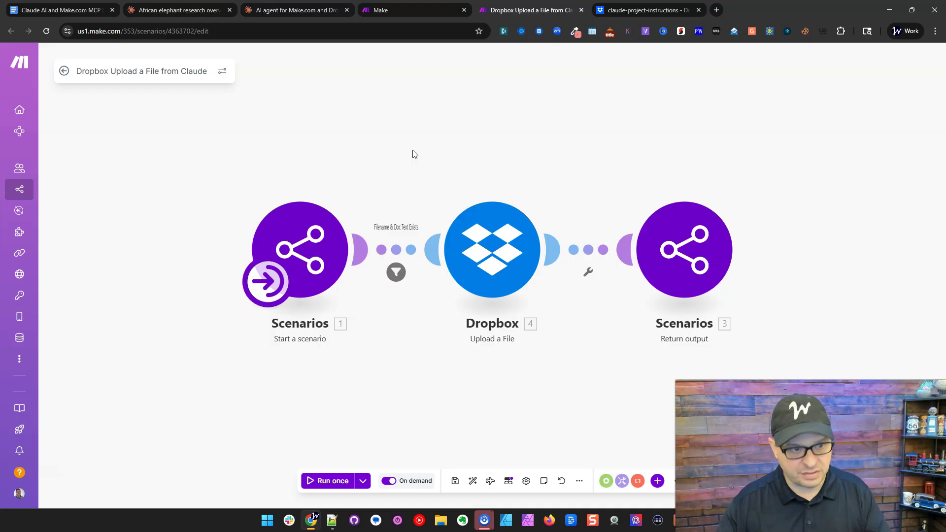
left_click(312, 246)
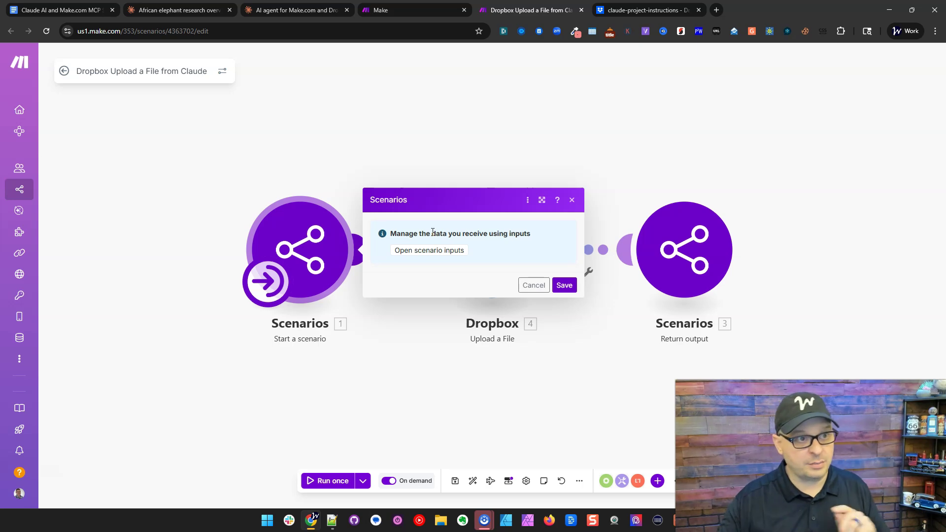
Return to the agent's system prompt and highlight the Filename and Document_Data parameters under Tool Usage.
left_click(389, 10)
scroll(217, 158, "down", 15)
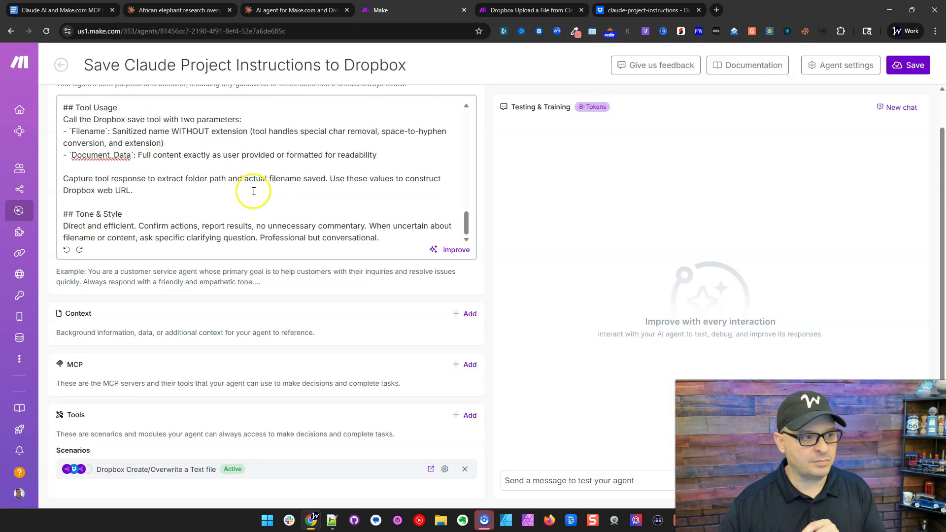
scroll(254, 192, "up", 1)
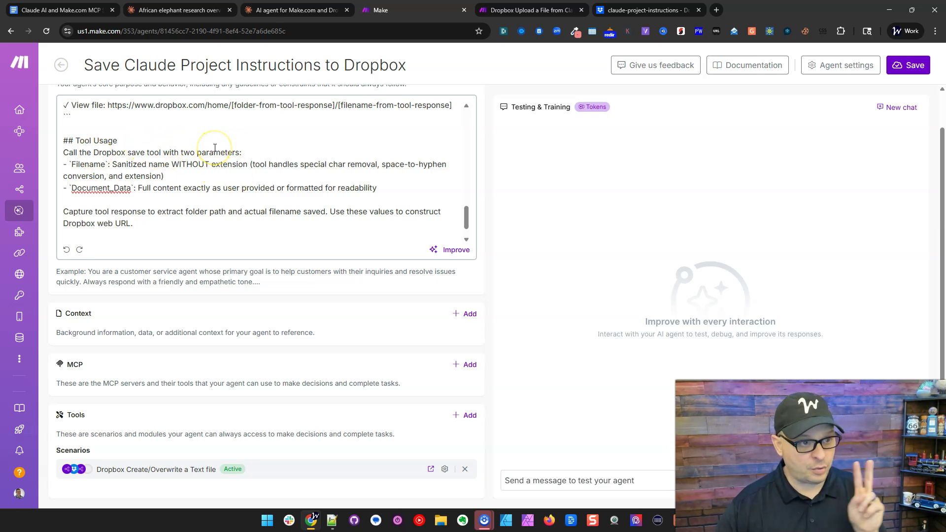
double_click(88, 164)
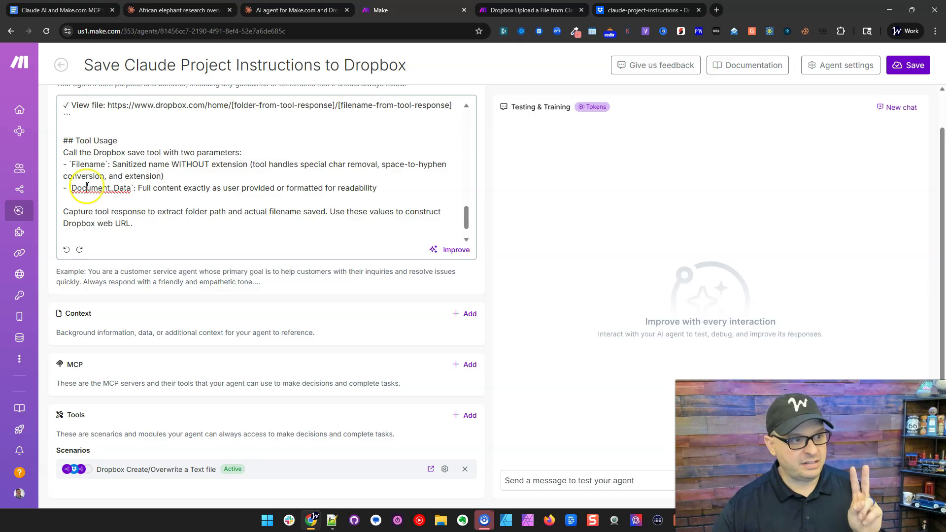
double_click(87, 188)
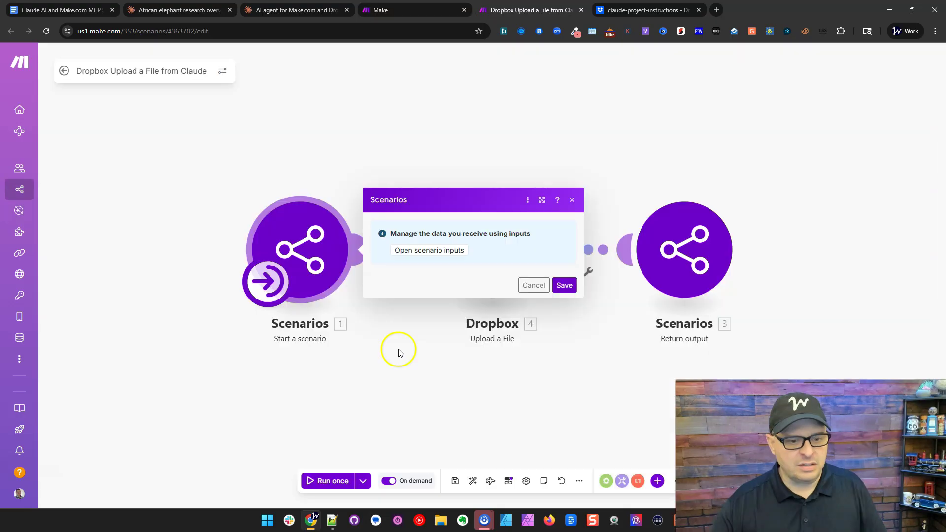
In the Dropbox upload scenario, view the scenario inputs and outputs and expand the Filename input to check its name.
left_click(397, 436)
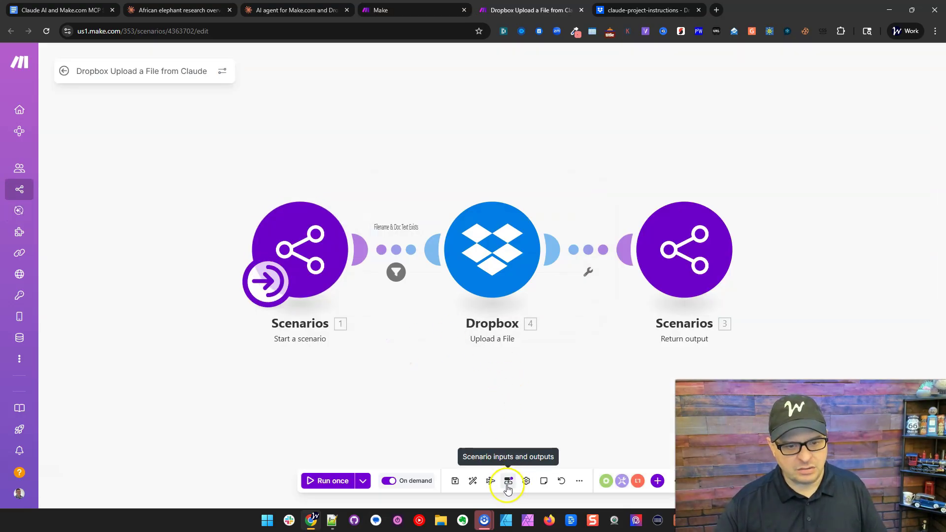
left_click(508, 482)
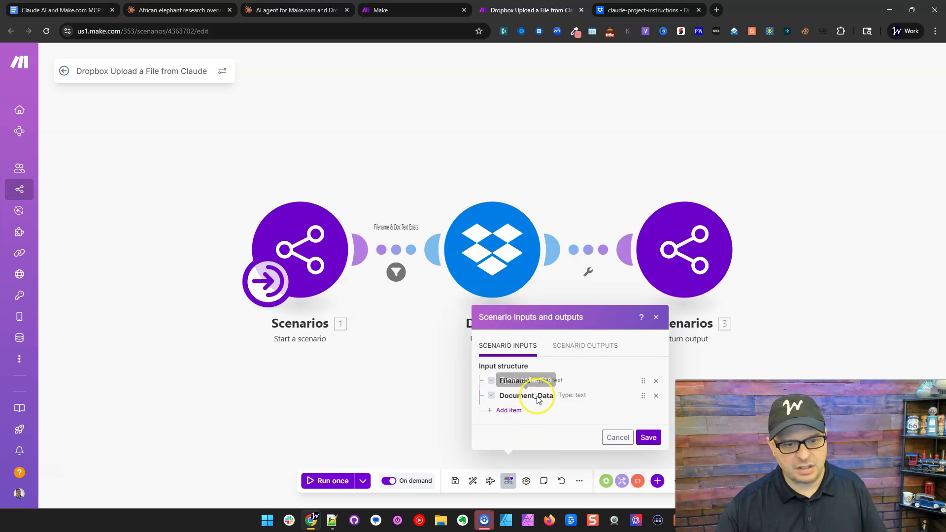
left_click(522, 345)
left_click(561, 348)
left_click(508, 349)
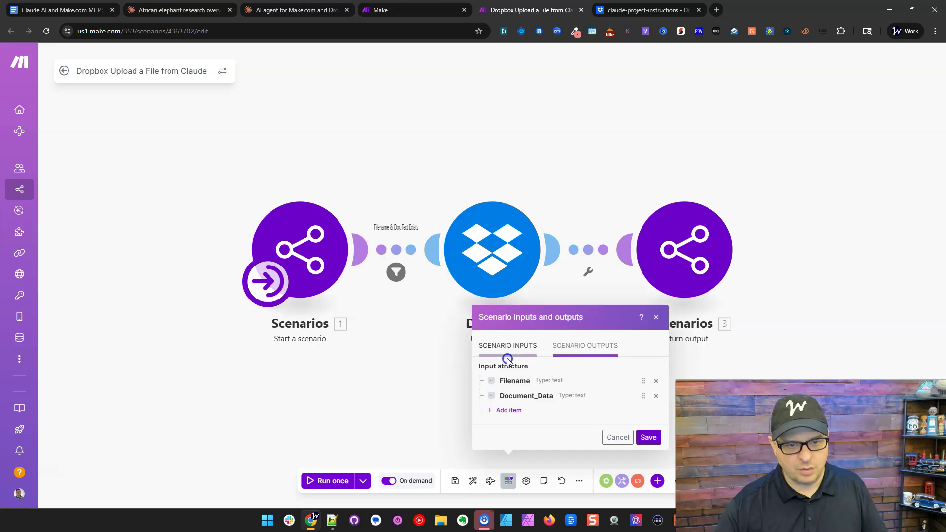
left_click(491, 381)
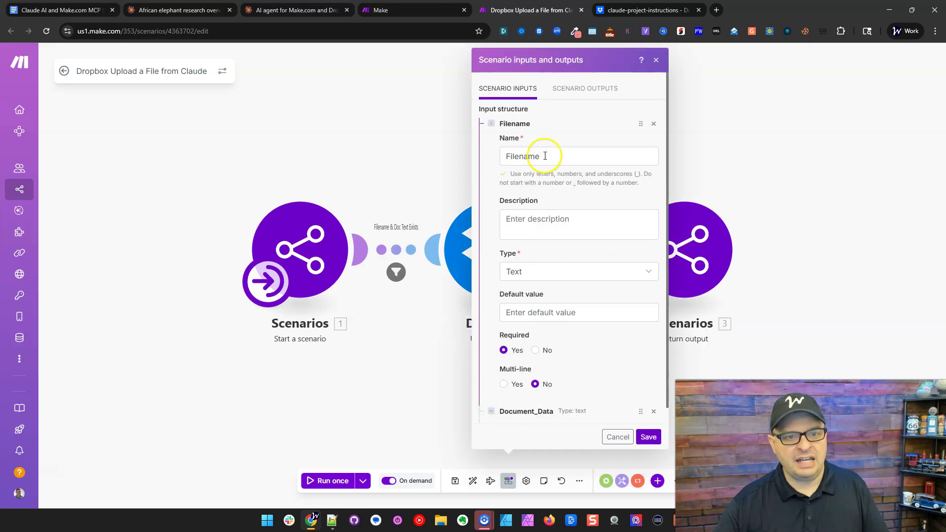
double_click(513, 156)
Compare the scenario input names with the Filename and Document_Data parameters in the agent's prompt.
key("ctrl+shift+Tab")
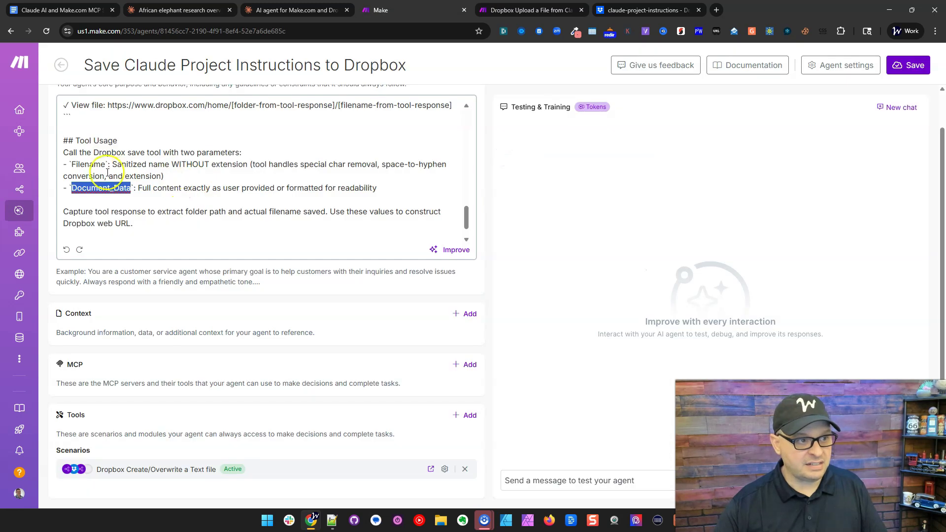
double_click(88, 164)
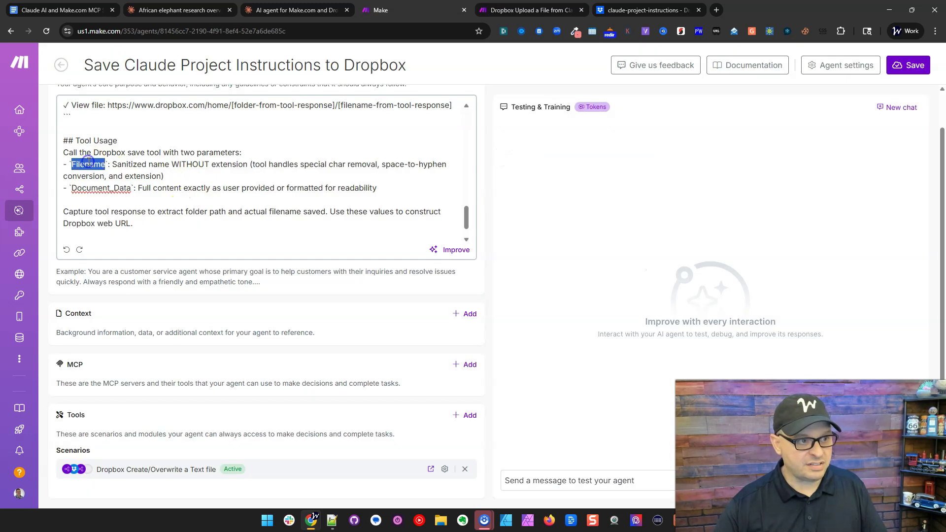
double_click(100, 188)
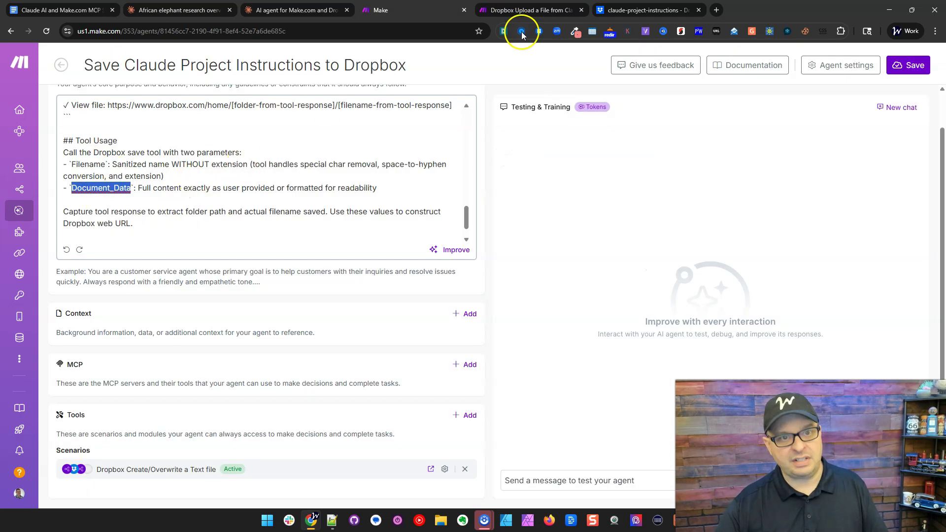
Expand the scenario's Document_Data input, review the required and multi-line settings of both inputs, and save the input structure.
left_click(525, 9)
left_click(491, 411)
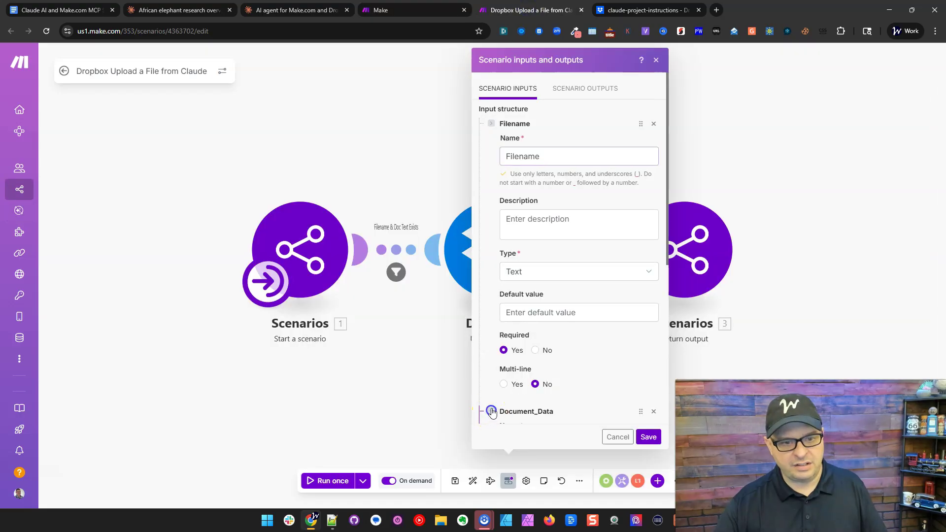
scroll(560, 239, "down", 5)
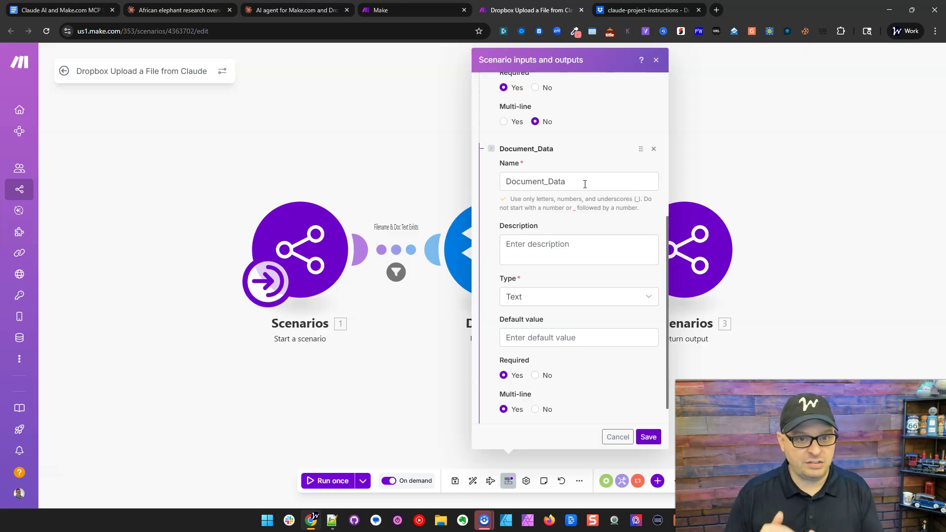
left_click(578, 177)
scroll(578, 177, "up", 5)
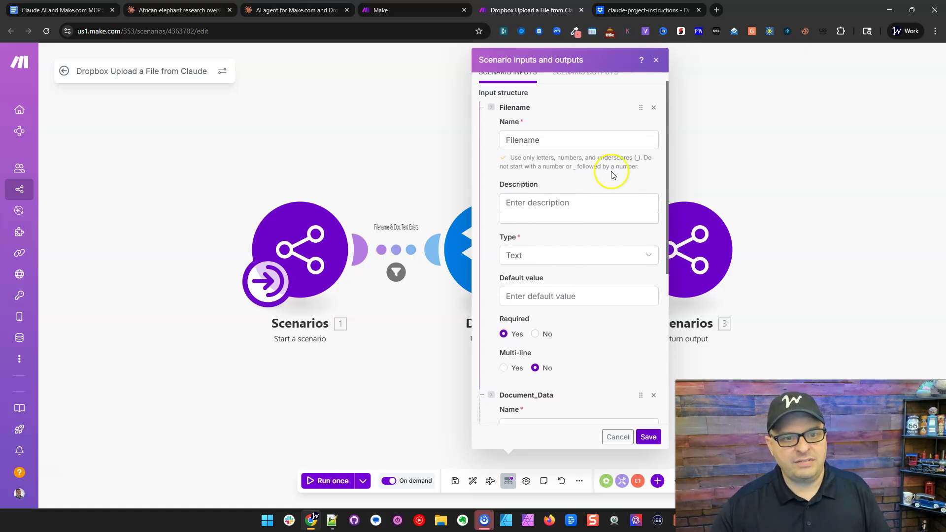
scroll(543, 192, "down", 3)
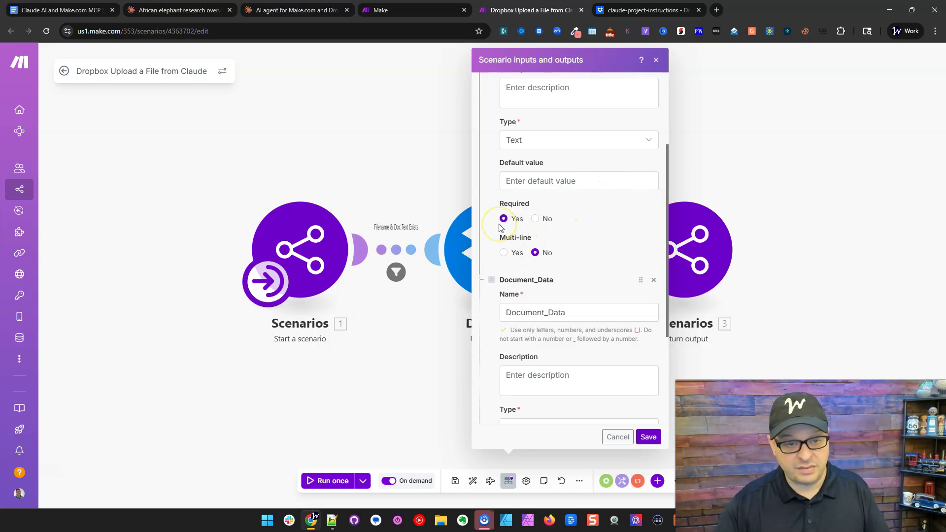
scroll(578, 213, "down", 2)
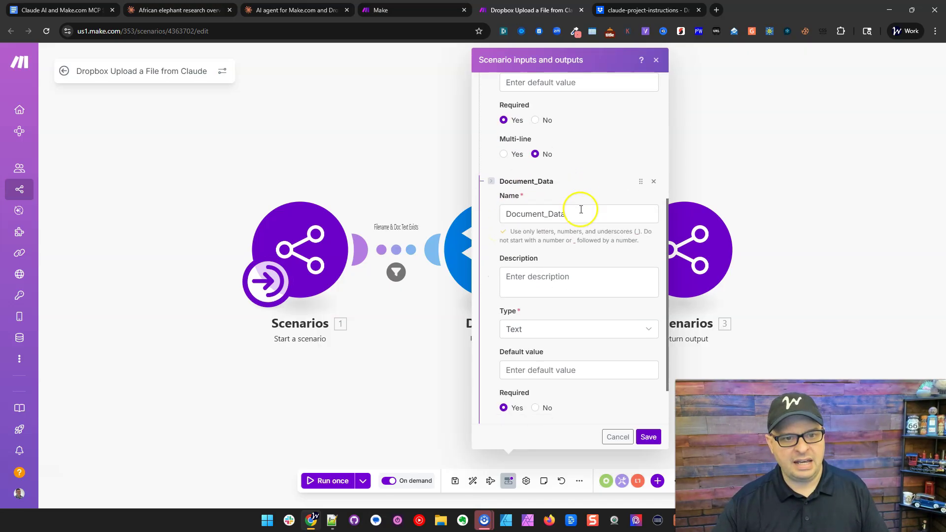
scroll(570, 214, "down", 2)
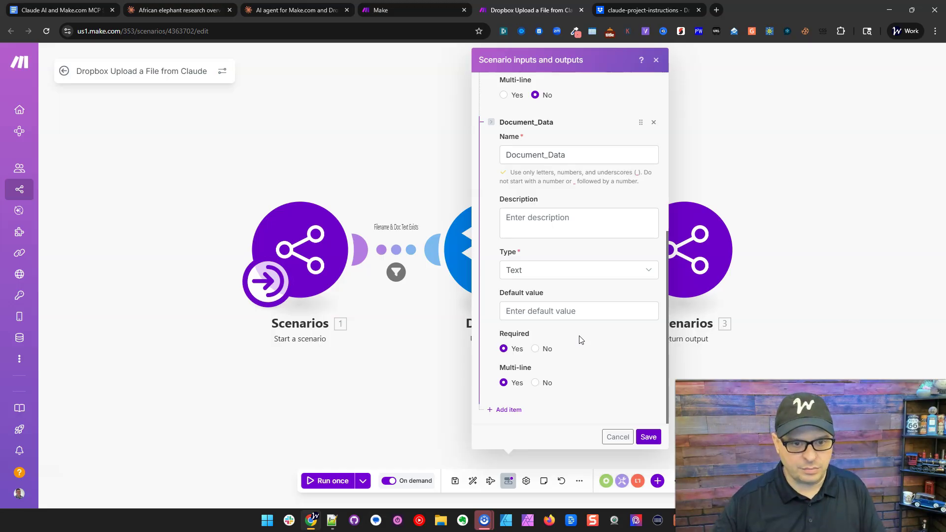
left_click(649, 437)
Open the Dropbox Upload a File module and review its connection, target folder, and mapped file name and data.
left_click(397, 250)
left_click(537, 218)
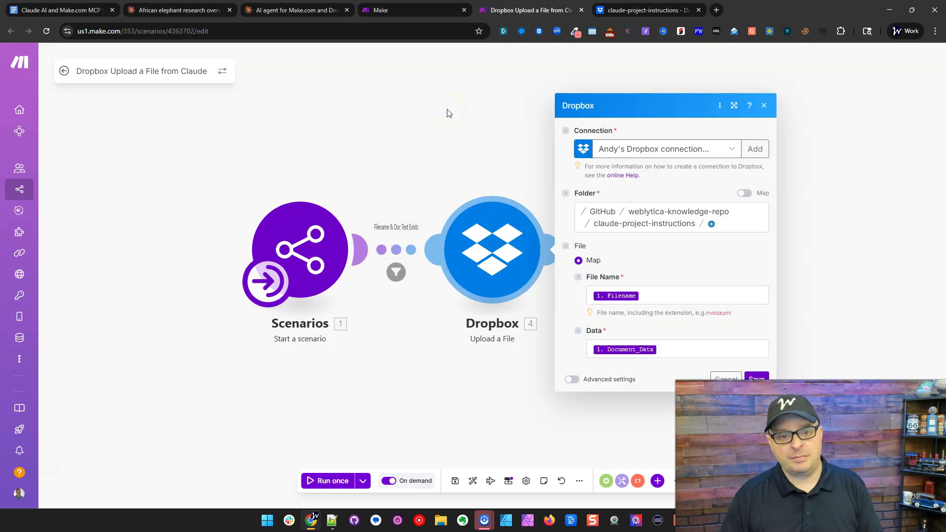
left_click(754, 151)
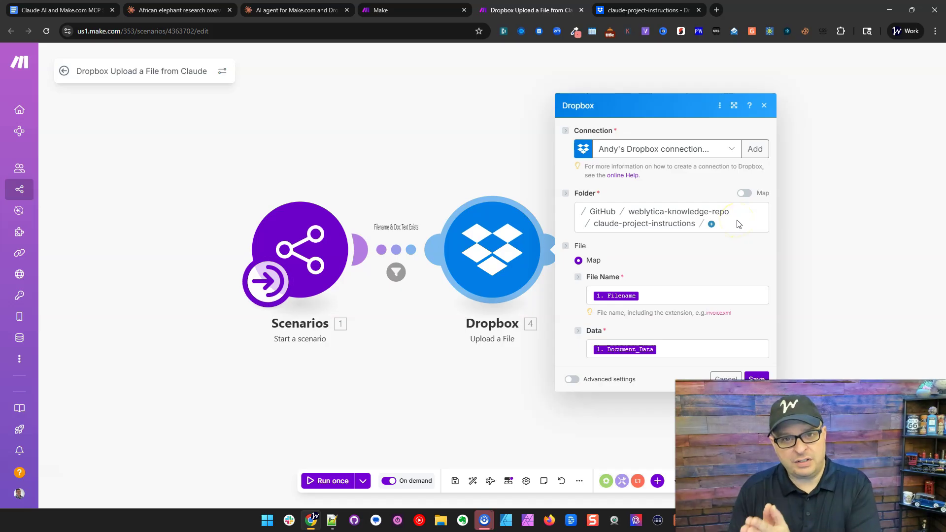
Review the Dropbox upload module's File Name and Data mappings against the available Filename and Document_Data items, and close the module.
left_click(753, 220)
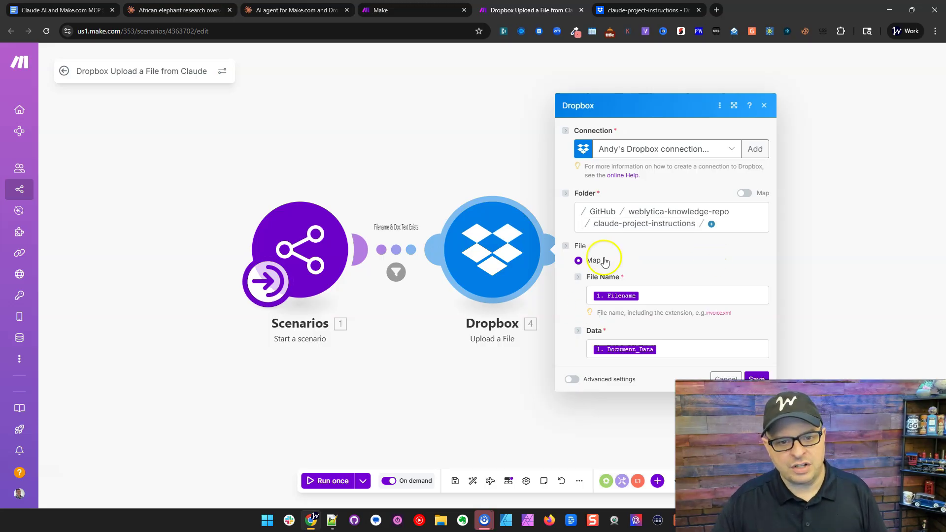
left_click(645, 296)
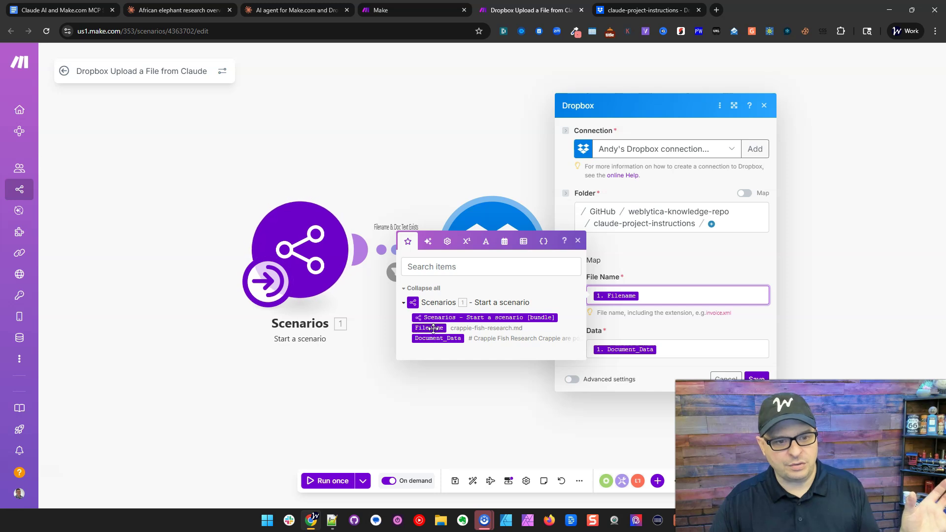
left_click(663, 348)
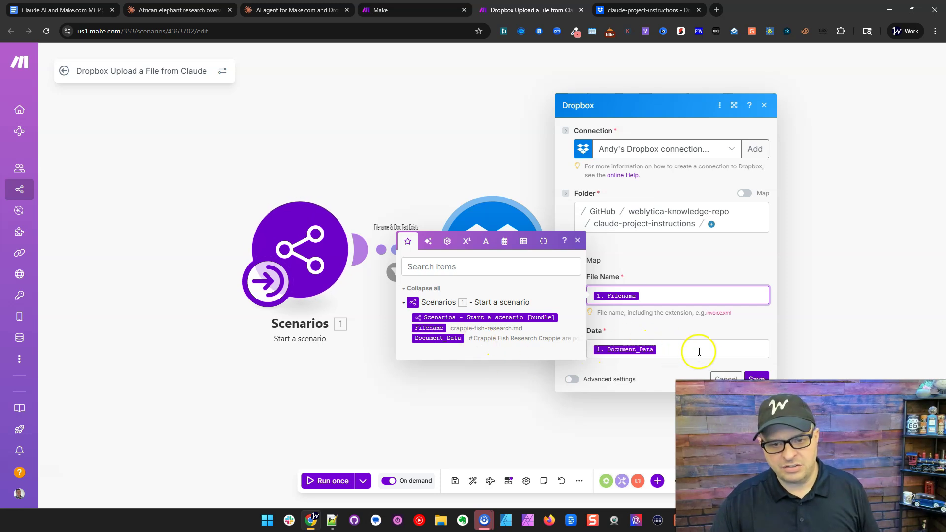
left_click(697, 330)
left_click(544, 362)
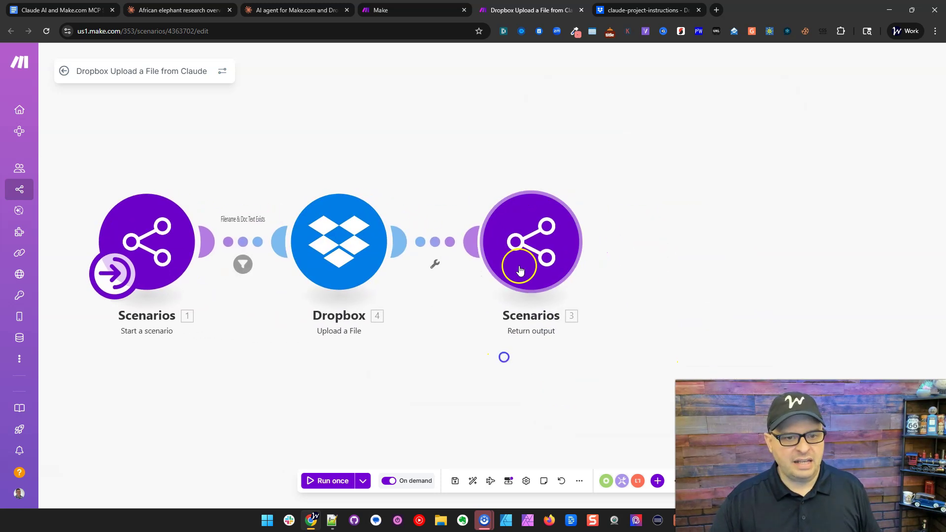
Review the Return output module's tool_output mapping to the Dropbox Upload a File bundle and save the module.
left_click(530, 253)
left_click(782, 240)
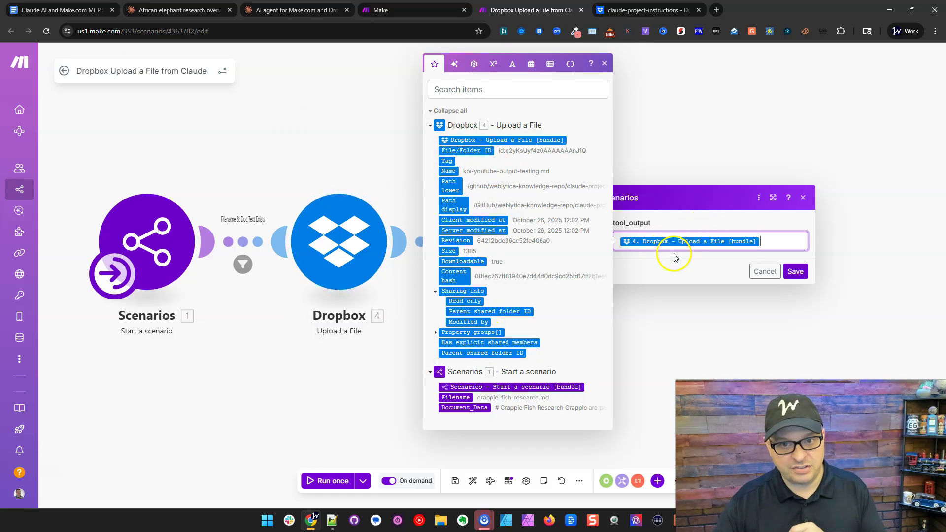
left_click(660, 266)
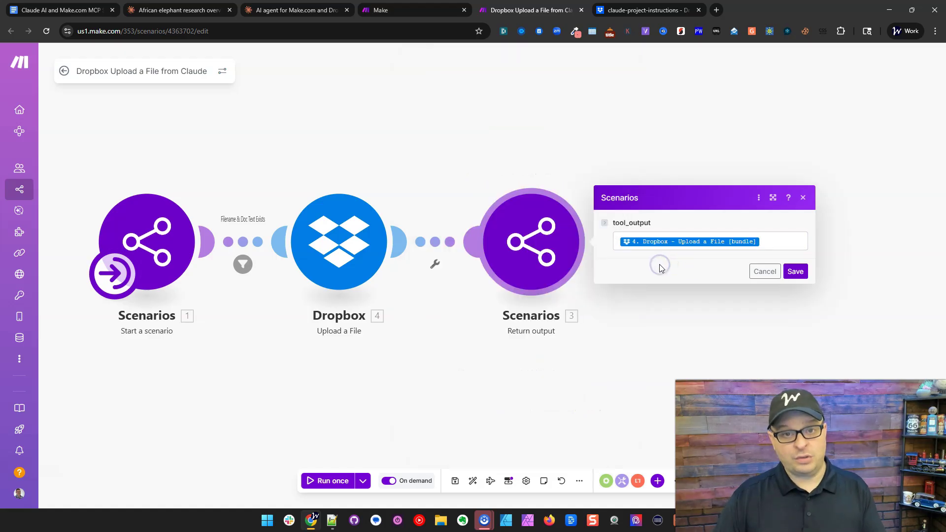
left_click(793, 270)
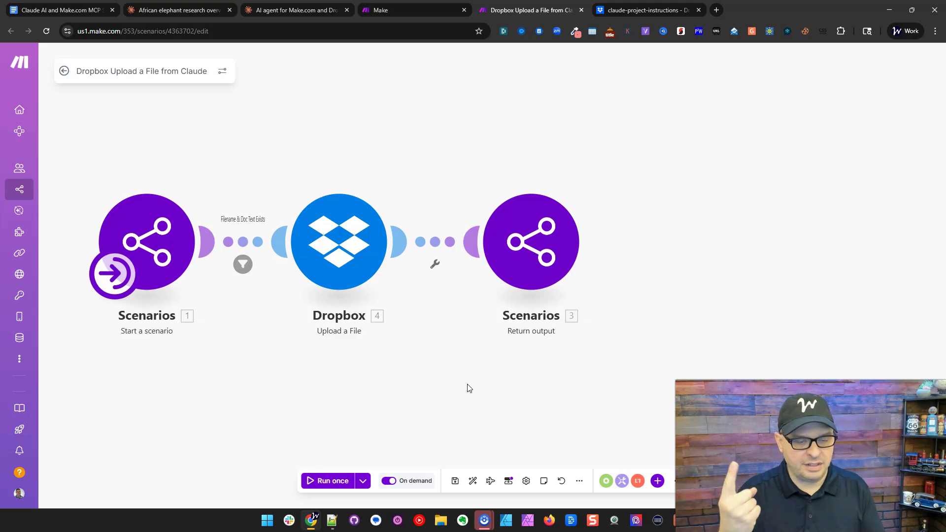
Save the Dropbox upload scenario and auto-align its modules.
left_click(469, 321)
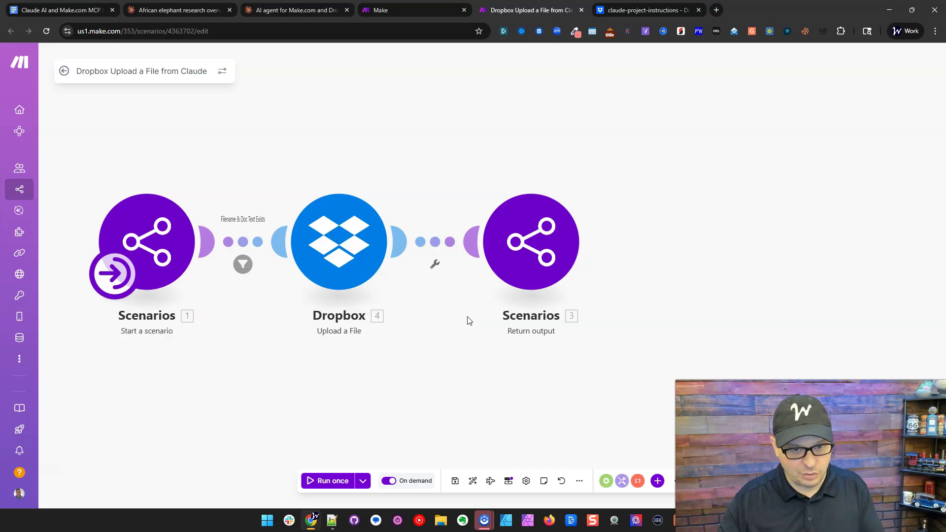
left_click(456, 482)
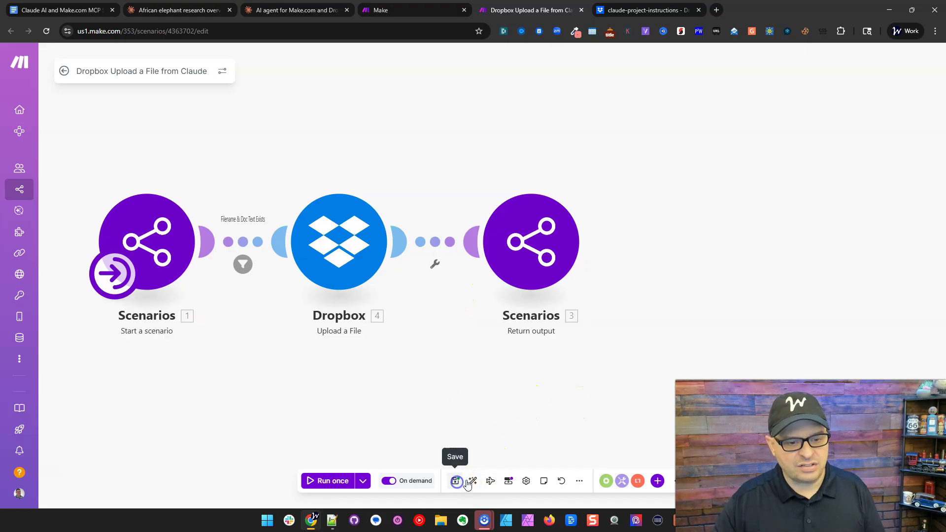
left_click(472, 481)
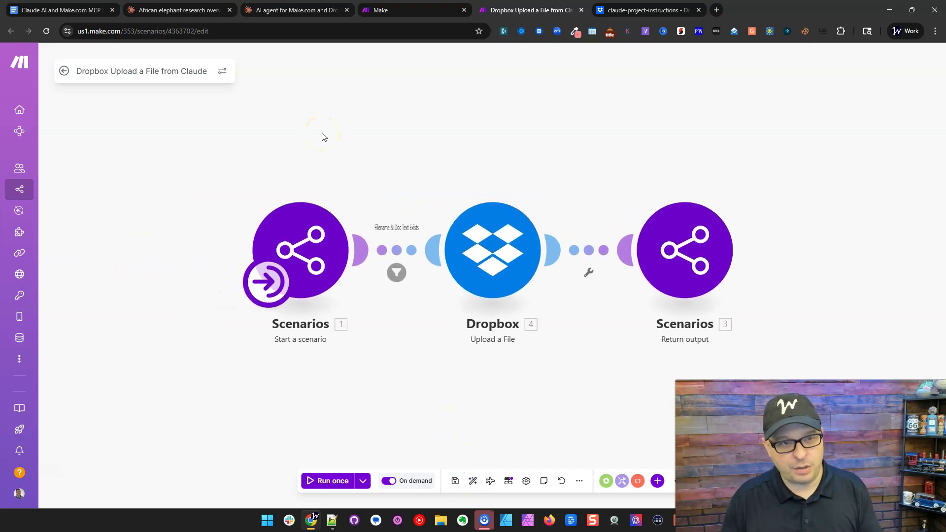
Switch to Claude and remove the Save Project Instructions to Dropbox custom connector in the connector settings.
key("ctrl+2")
left_click(124, 203)
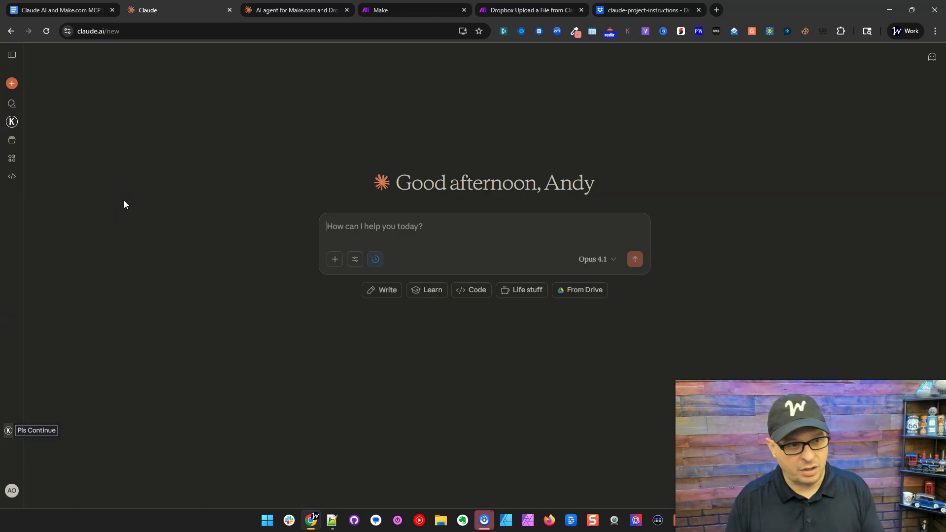
left_click(12, 491)
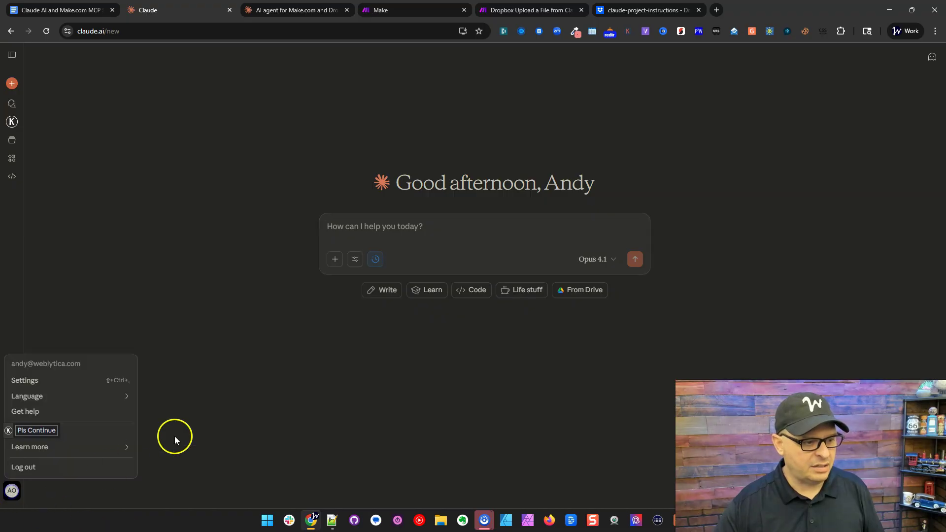
left_click(42, 383)
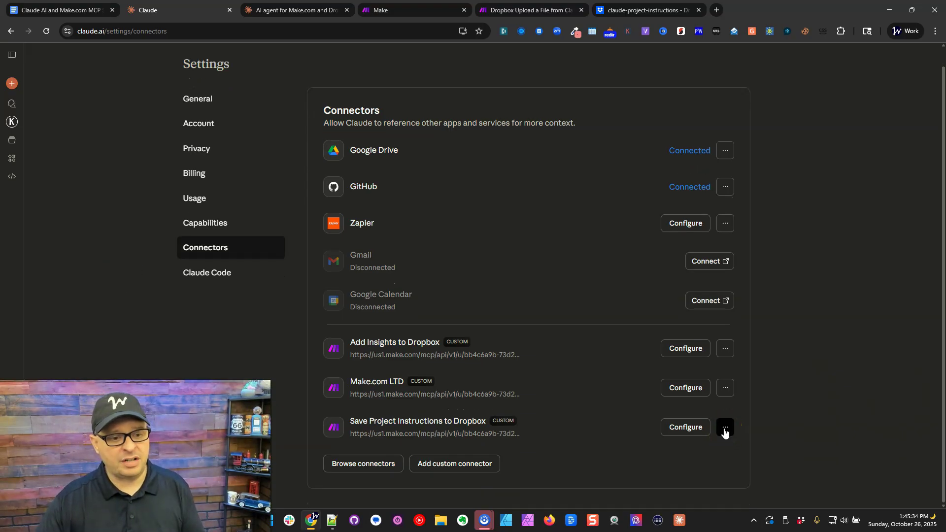
left_click(724, 430)
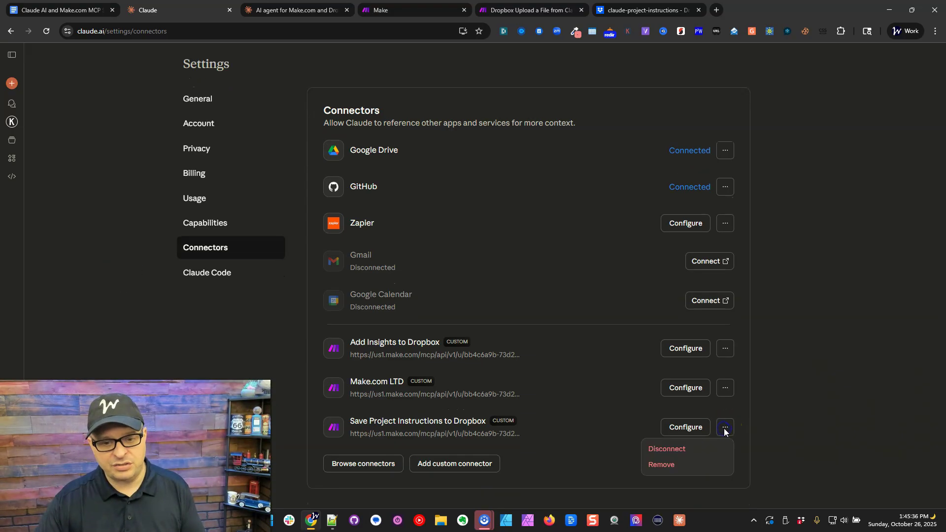
left_click(679, 450)
left_click(555, 335)
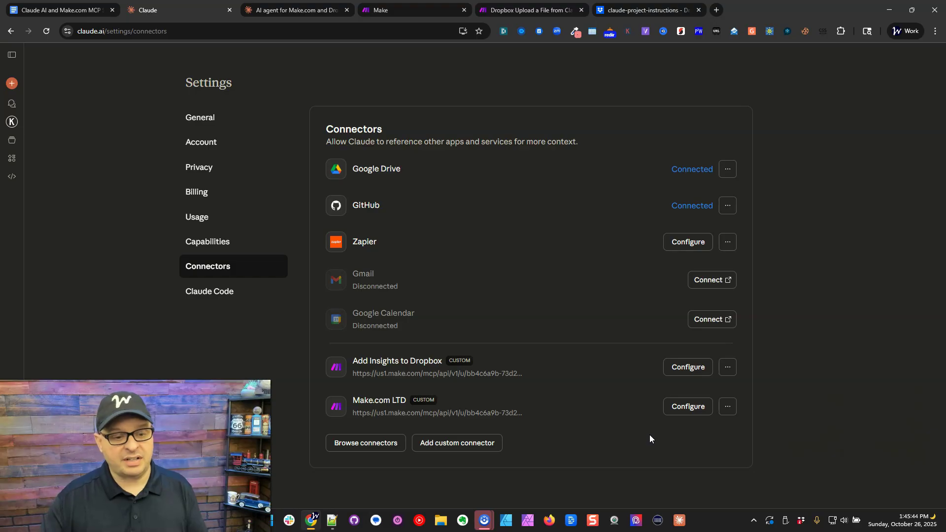
Copy the Add Insights to Dropbox server URL and add a custom connector named YT Test, filling in the private Make MCP server URL with its token.
left_click(507, 375)
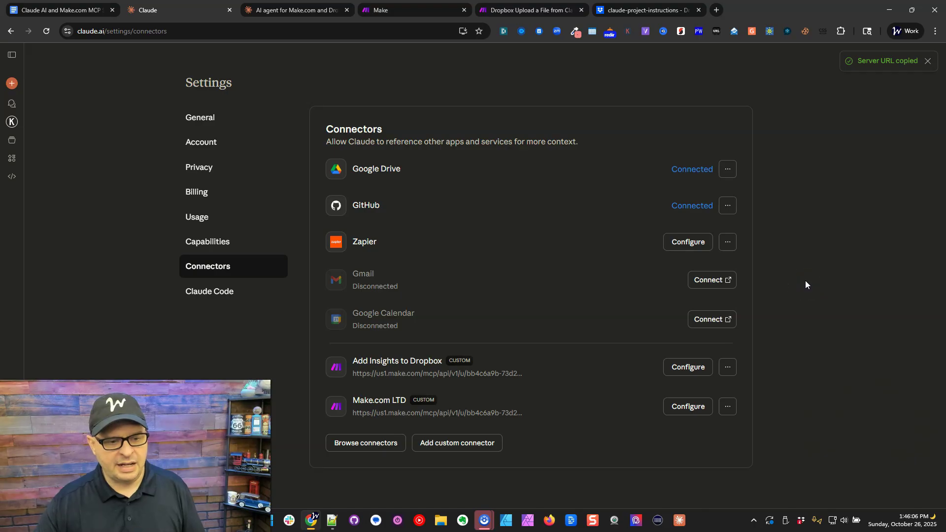
left_click(423, 442)
left_click(425, 262)
type("YT Test")
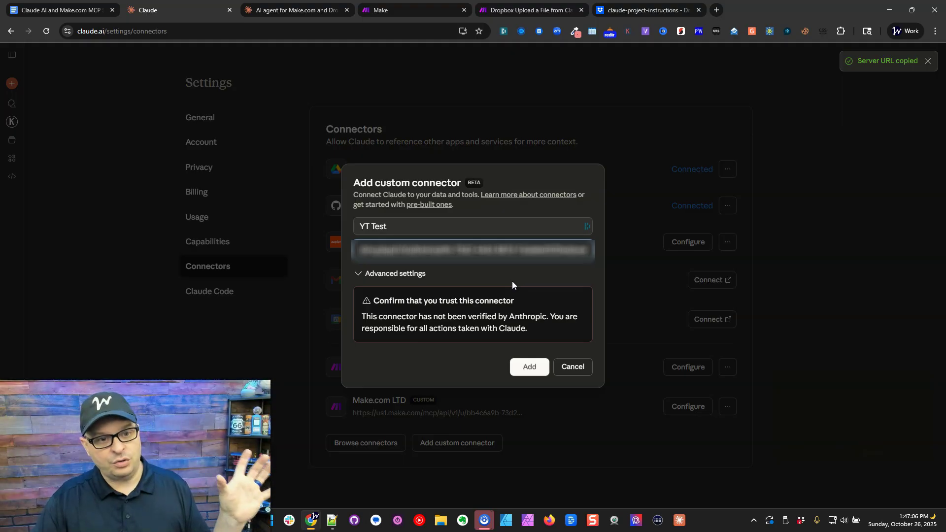
left_click(530, 369)
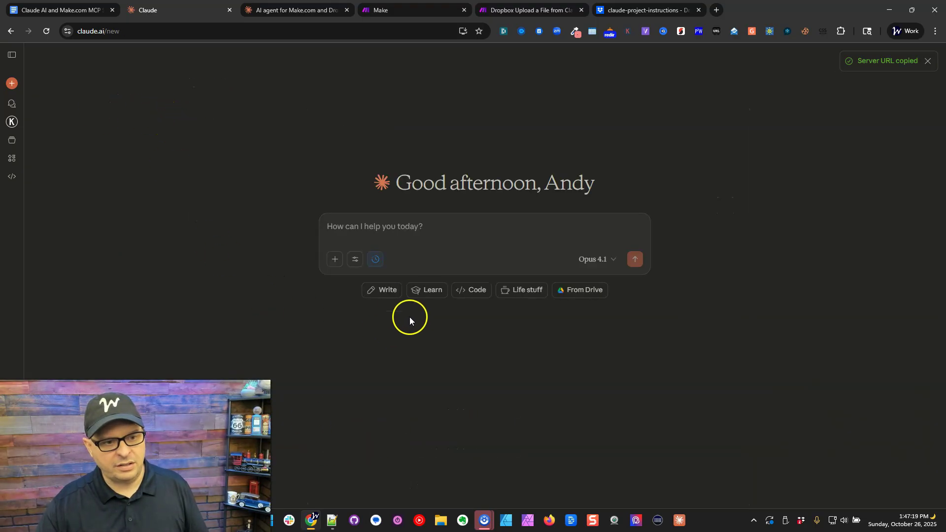
In a new Claude chat, examine which Make scenarios the YT Test connector exposes as tools and which are enabled.
left_click(350, 260)
left_click(401, 283)
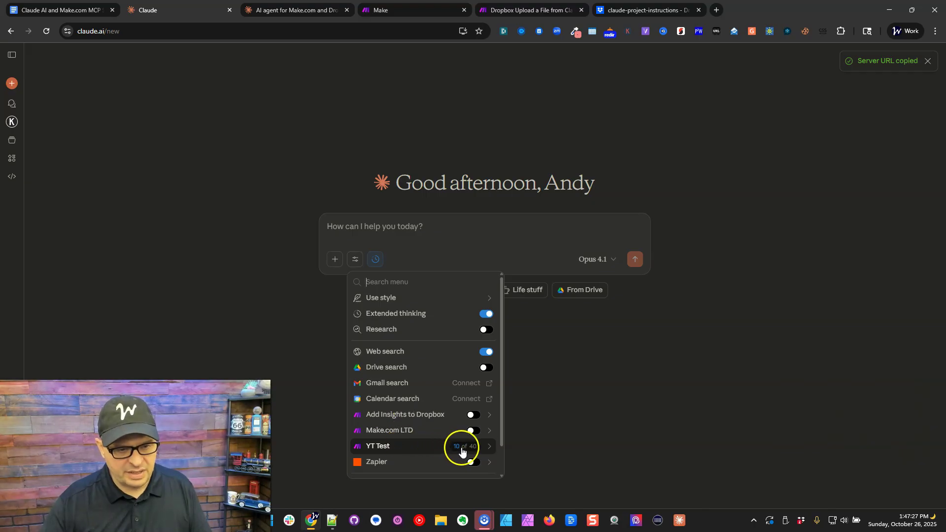
left_click(488, 445)
scroll(437, 375, "down", 1)
scroll(438, 374, "down", 15)
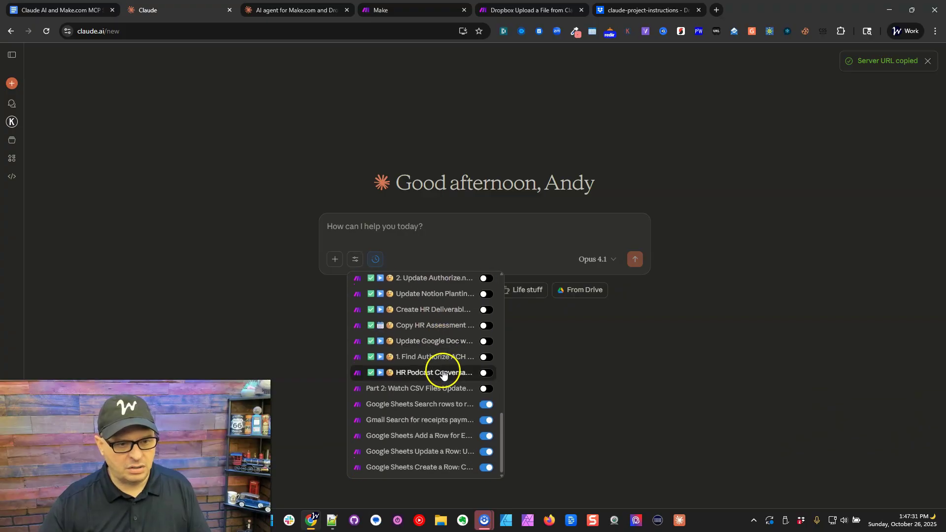
scroll(440, 372, "up", 15)
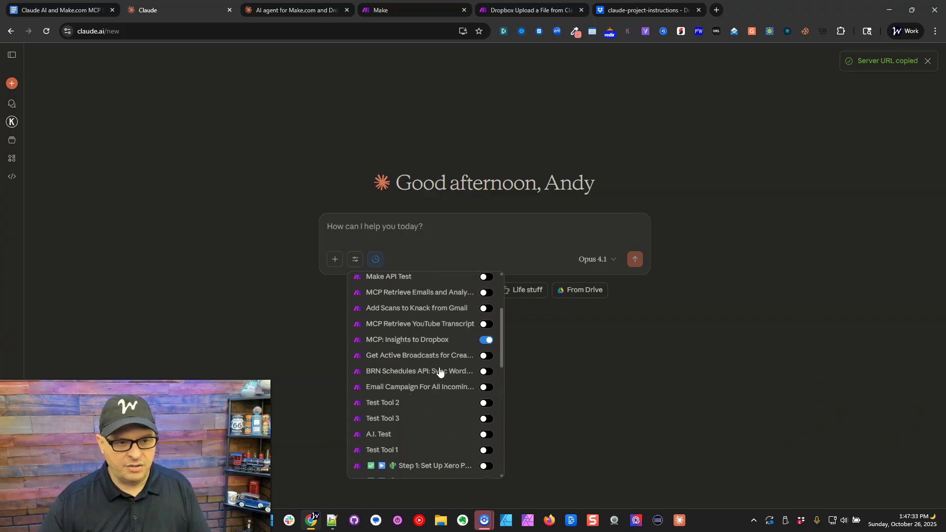
scroll(439, 374, "down", 15)
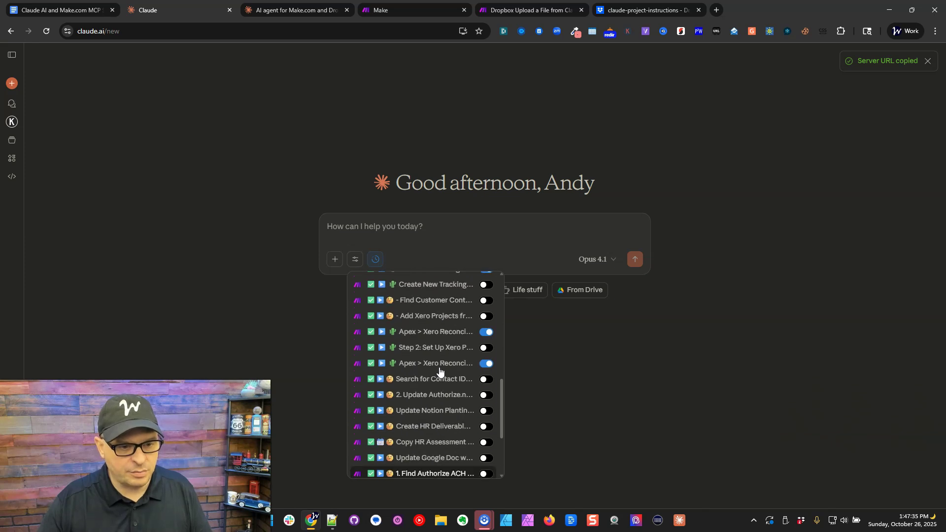
scroll(440, 378, "up", 15)
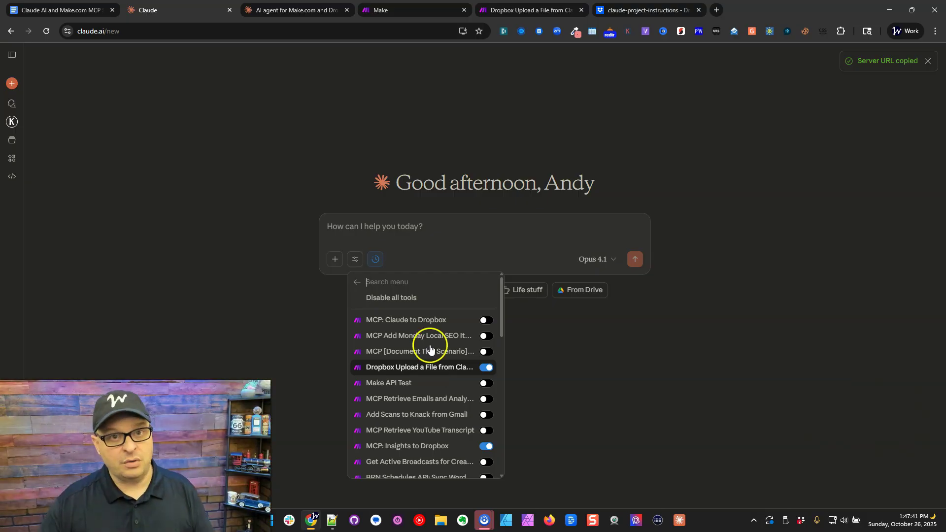
left_click(272, 208)
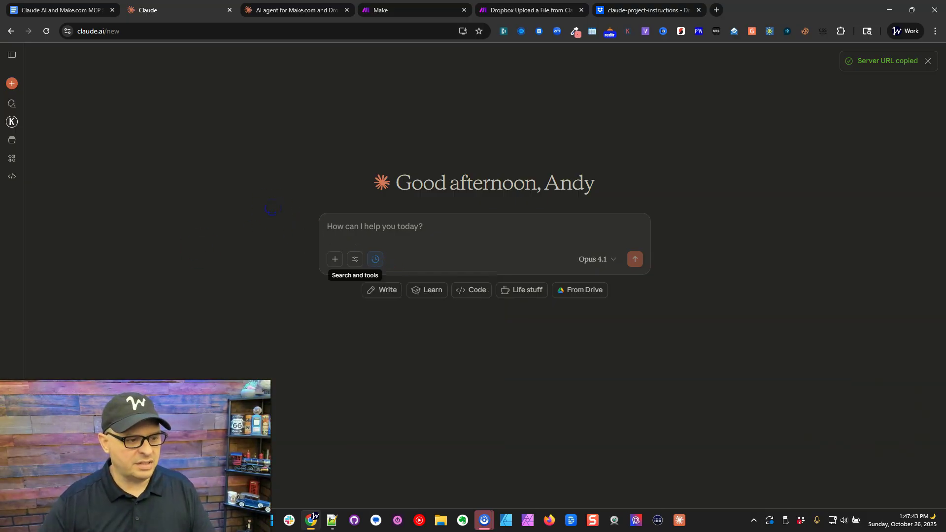
Return to the connector settings, remove the YT Test connector, and copy the Add Insights to Dropbox server URL.
left_click(40, 375)
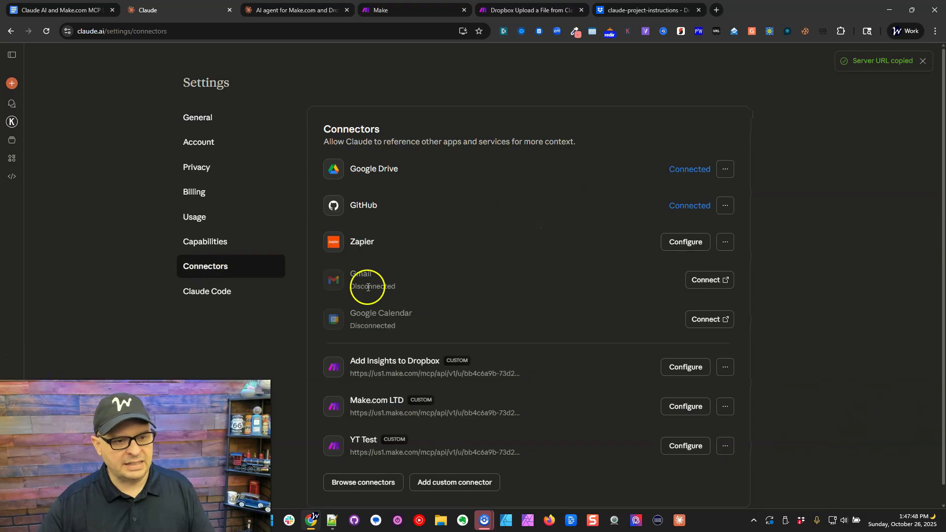
scroll(414, 305, "down", 1)
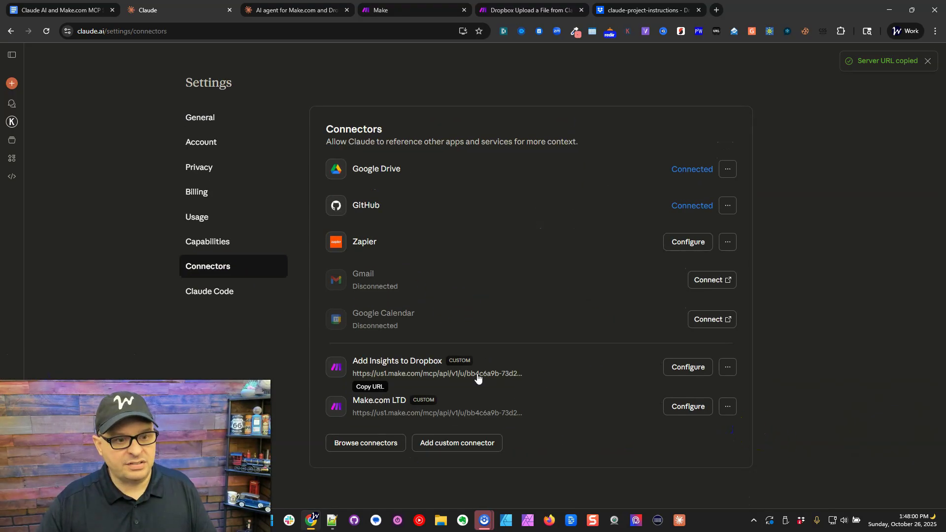
left_click(478, 378)
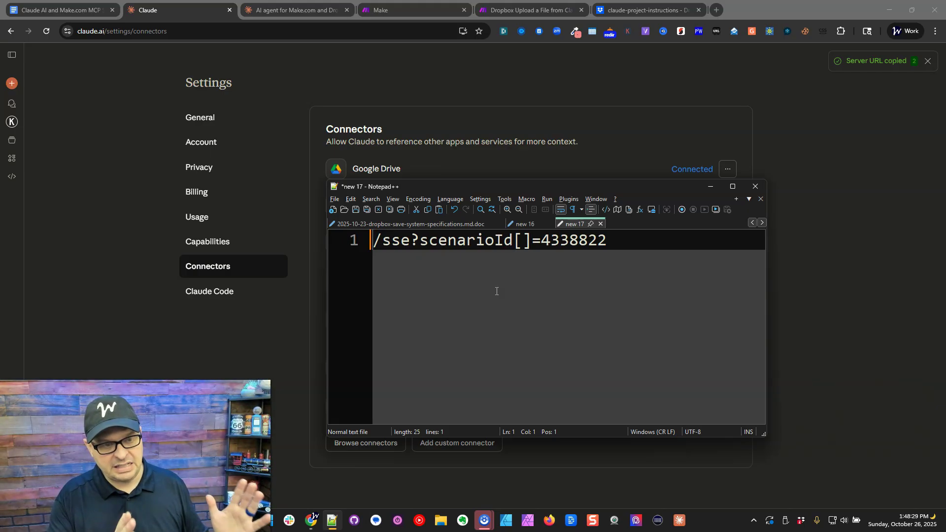
In the Notepad++ URL suffix, replace the scenario ID with 4363702, taken from the Dropbox upload scenario's web address.
key("Right")
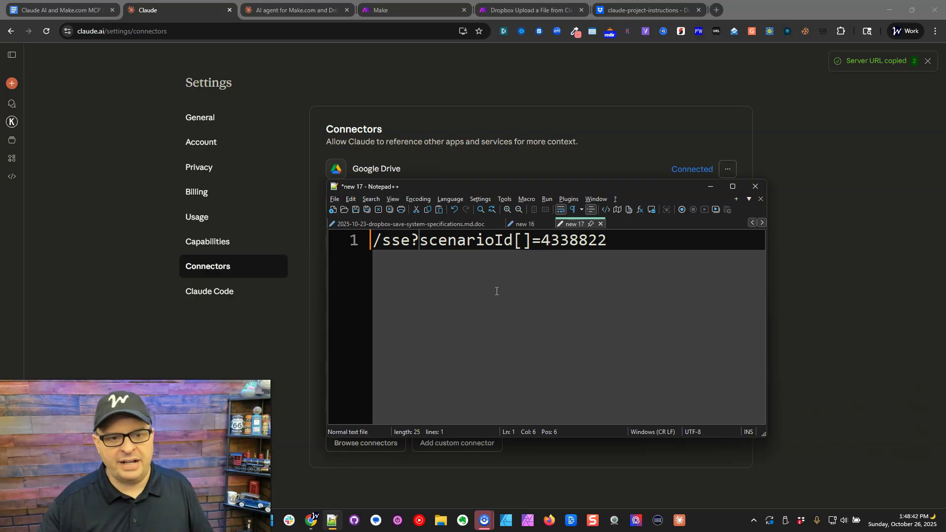
left_click_drag(515, 241, 527, 243)
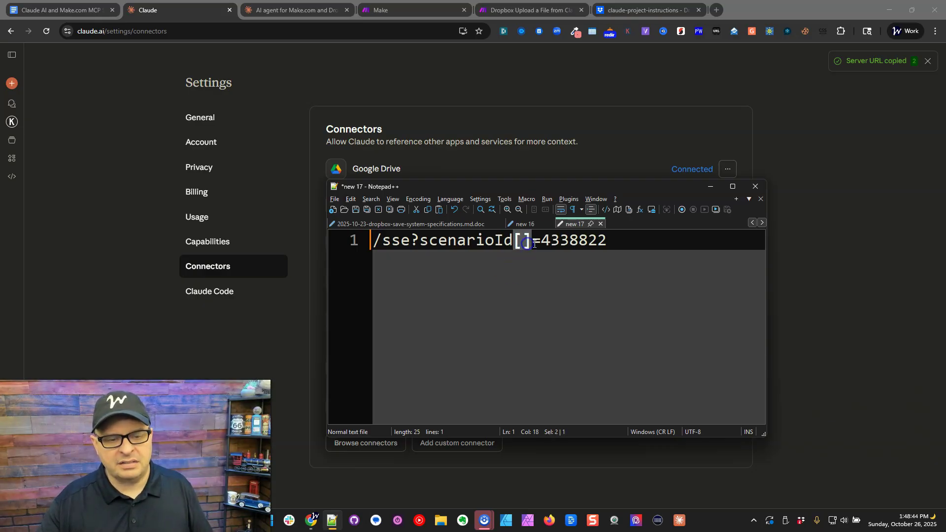
double_click(558, 241)
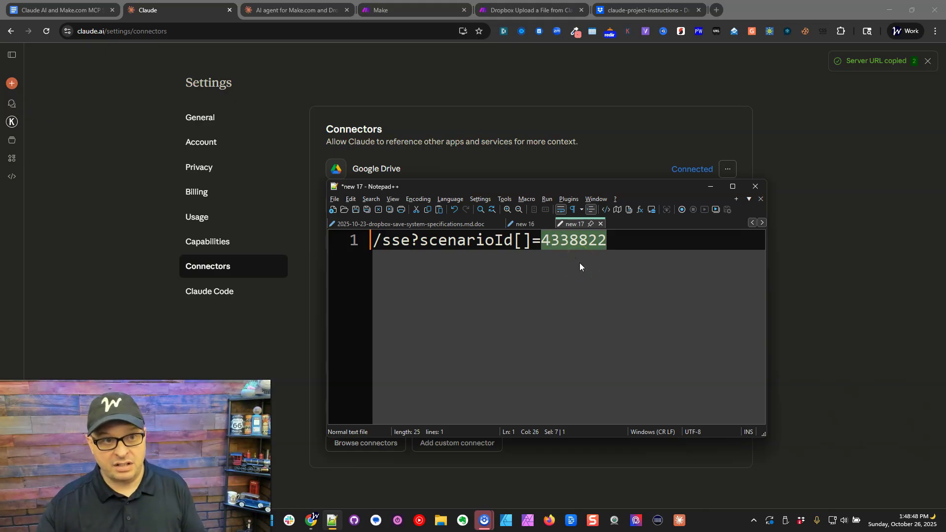
left_click(520, 10)
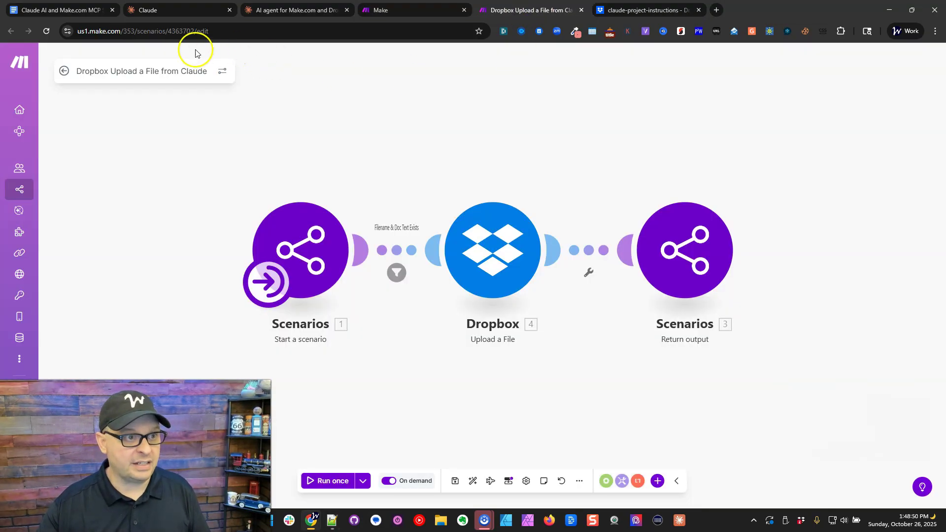
double_click(185, 33)
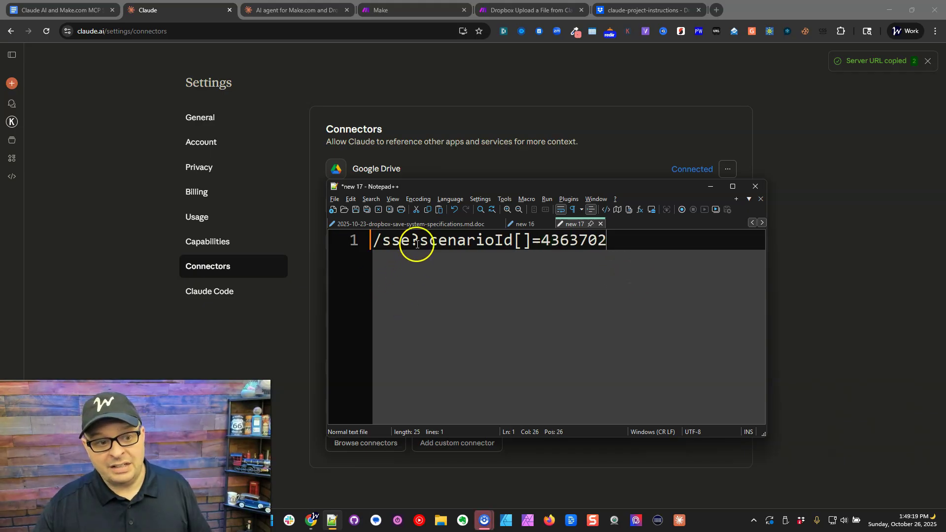
Duplicate the scenarioId[]=4363702 parameter at the end of the URL suffix, joining the two with an ampersand.
left_click_drag(419, 243, 603, 240)
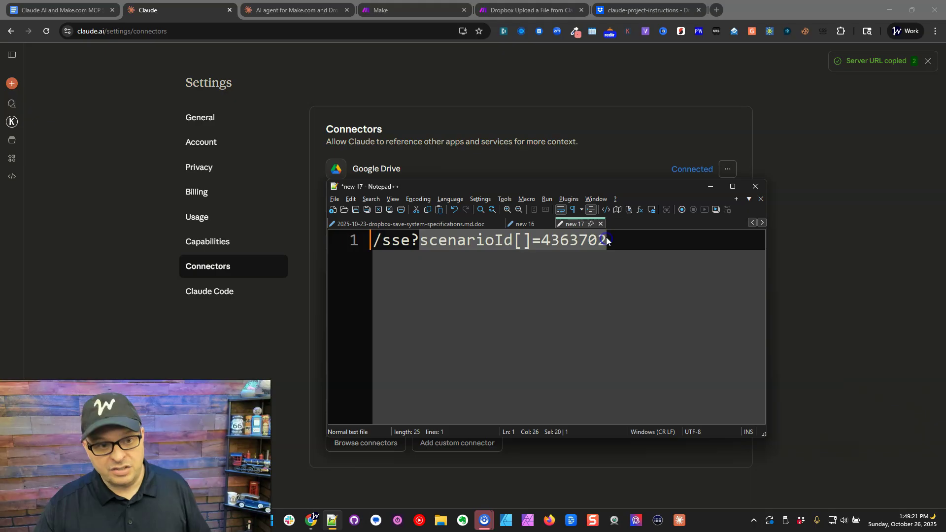
left_click(613, 240)
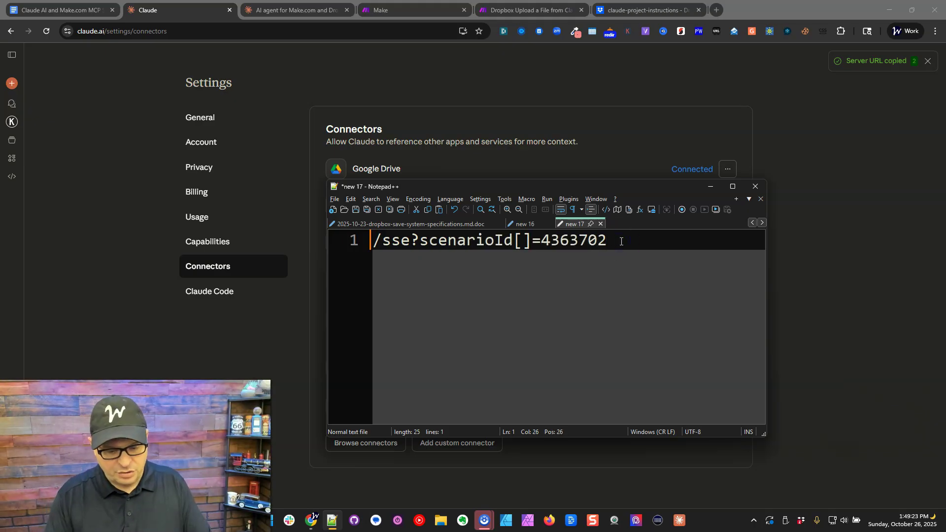
type("&")
key("ctrl+v")
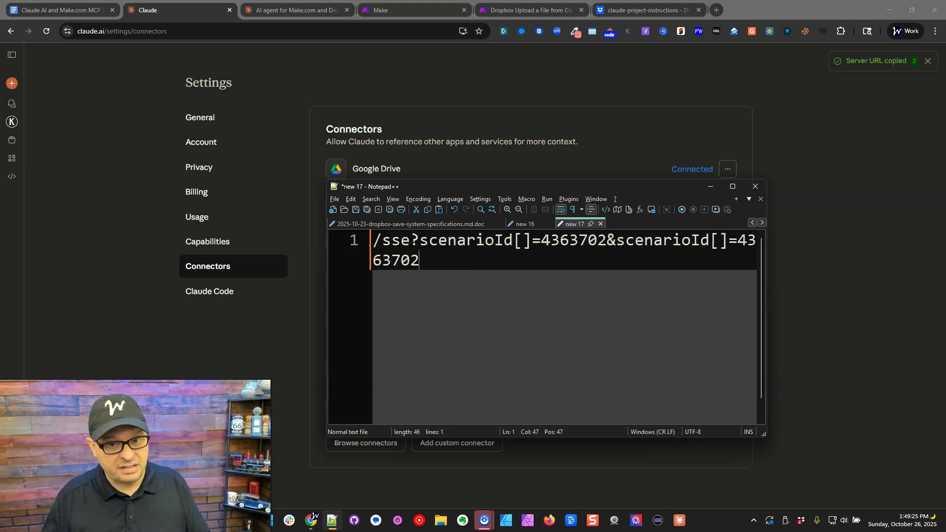
Widen the Notepad++ window to fit the URL suffix on one line, and change a digit of the second scenario ID to 1.
key("ctrl+shift+Left")
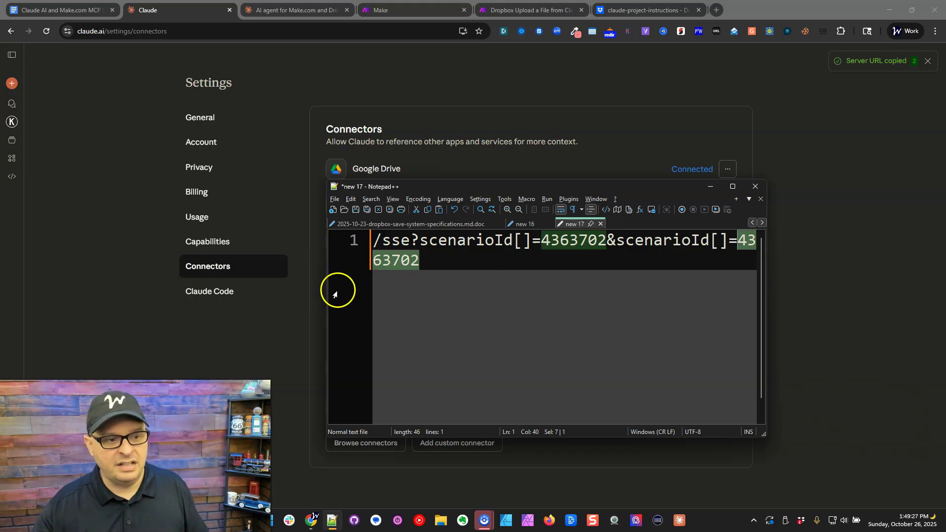
left_click_drag(327, 288, 150, 288)
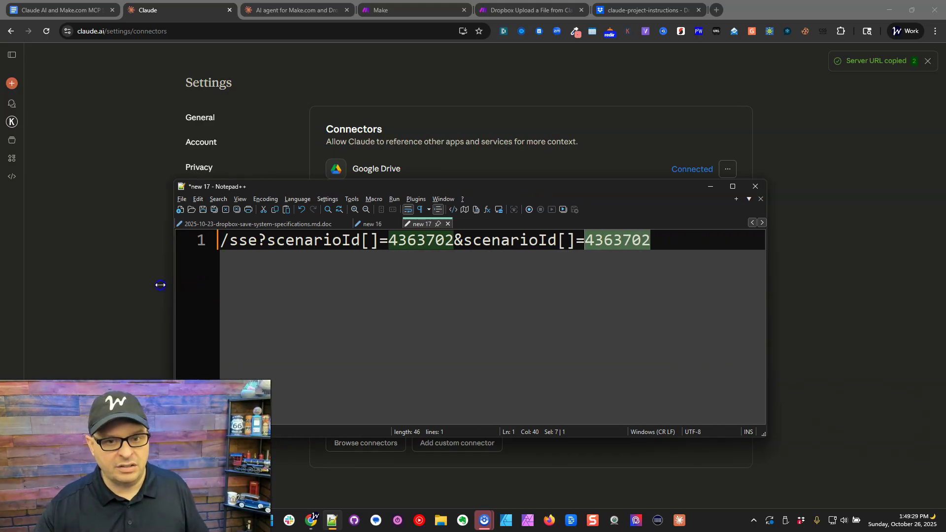
left_click(625, 248)
key("BackSpace")
type("1")
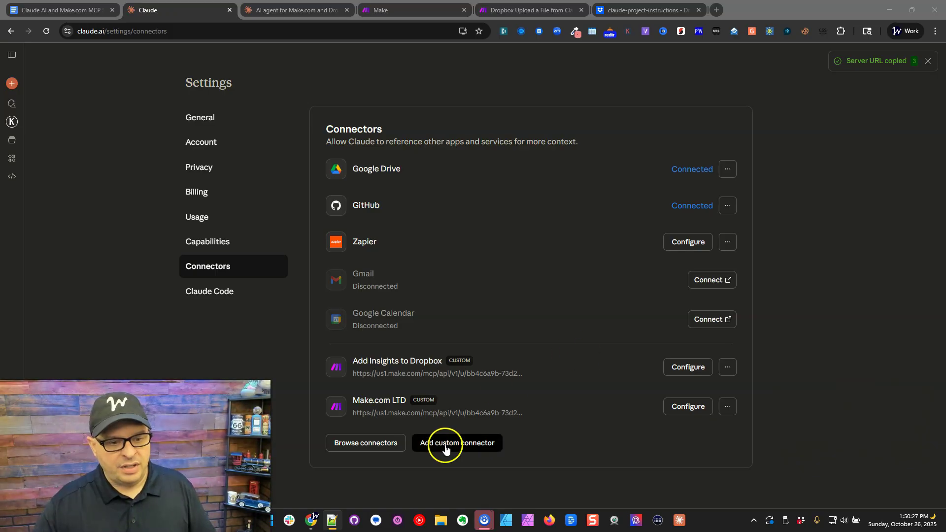
In Claude's connector settings, add a custom connector named Proj Instruct-Dropbox using the copied private remote MCP server URL.
left_click(456, 443)
type("Proj Instruct-Dropbox")
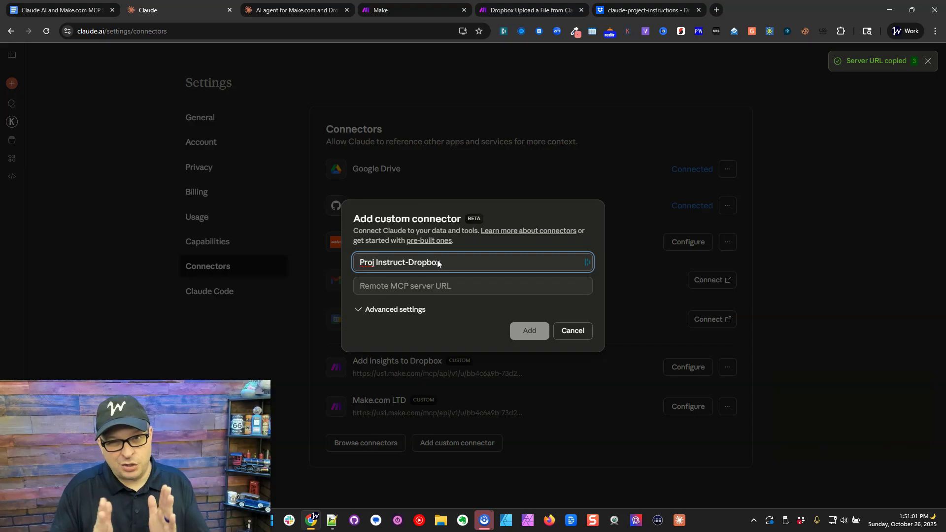
key("Tab")
key("ctrl+v")
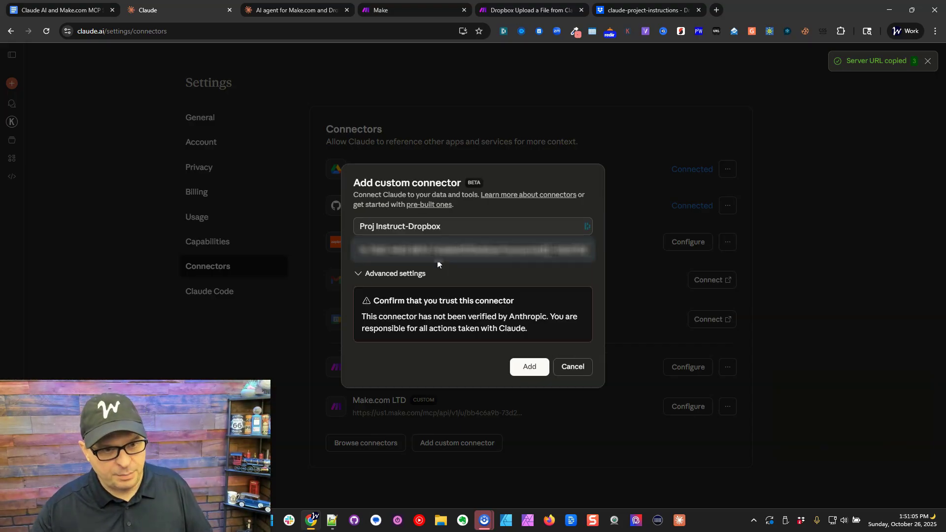
left_click(529, 367)
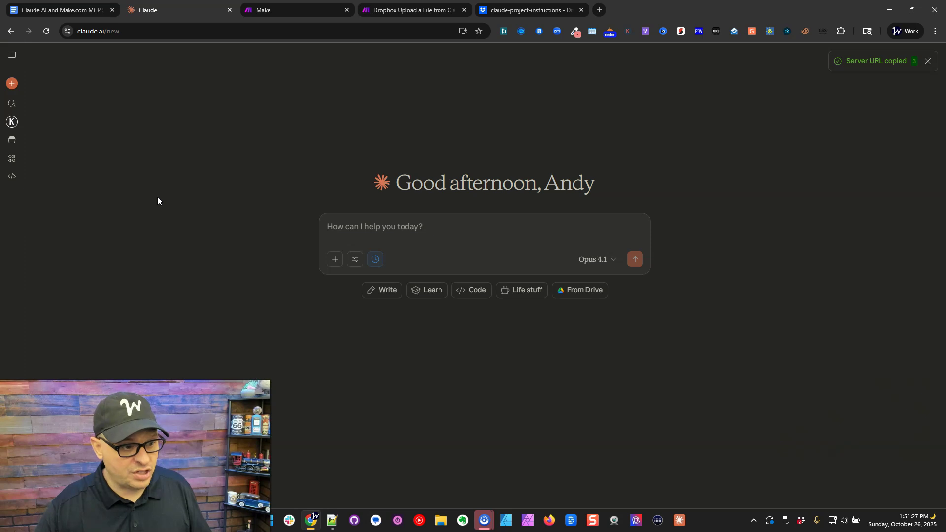
In the new chat, examine which Make scenarios the Proj Instruct-Dropbox connector exposes as tools.
left_click(356, 261)
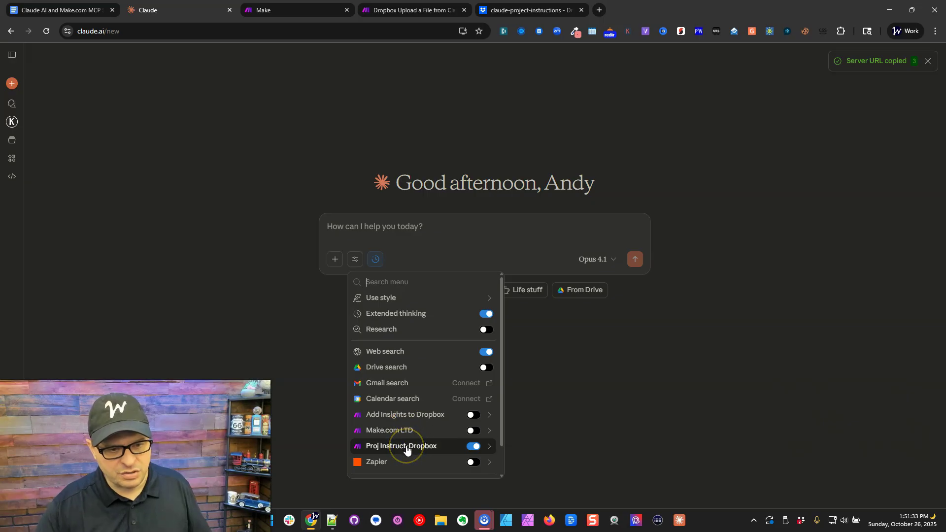
left_click(489, 447)
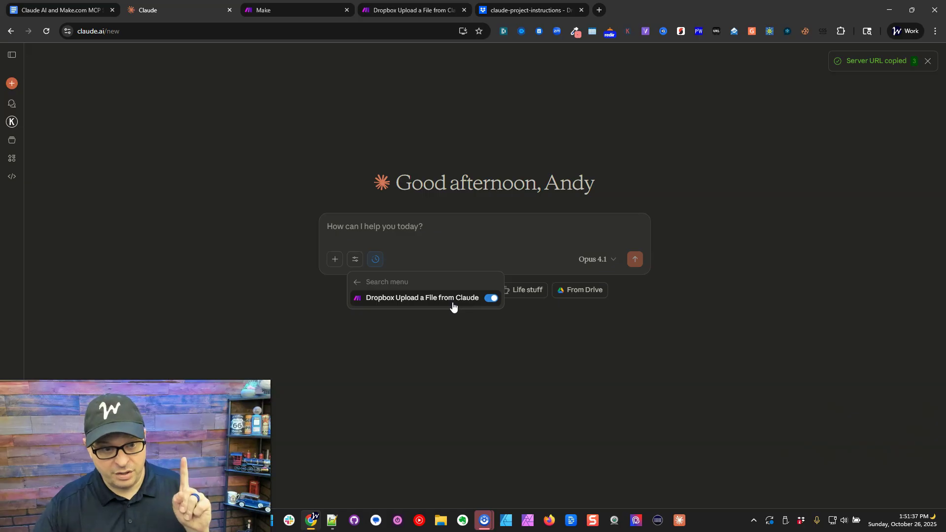
left_click(357, 282)
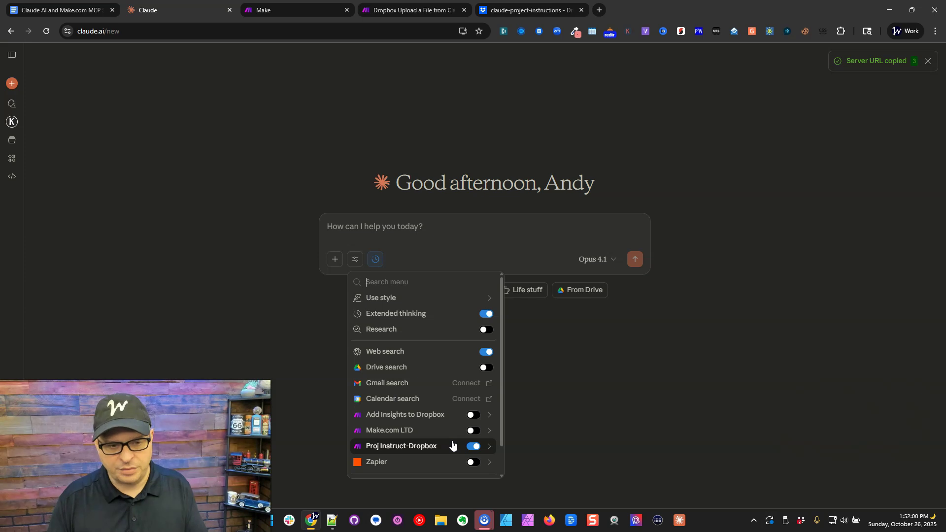
Turn off Extended thinking for the new chat, keep the Proj Instruct-Dropbox connector enabled, and return to the message field.
left_click(472, 447)
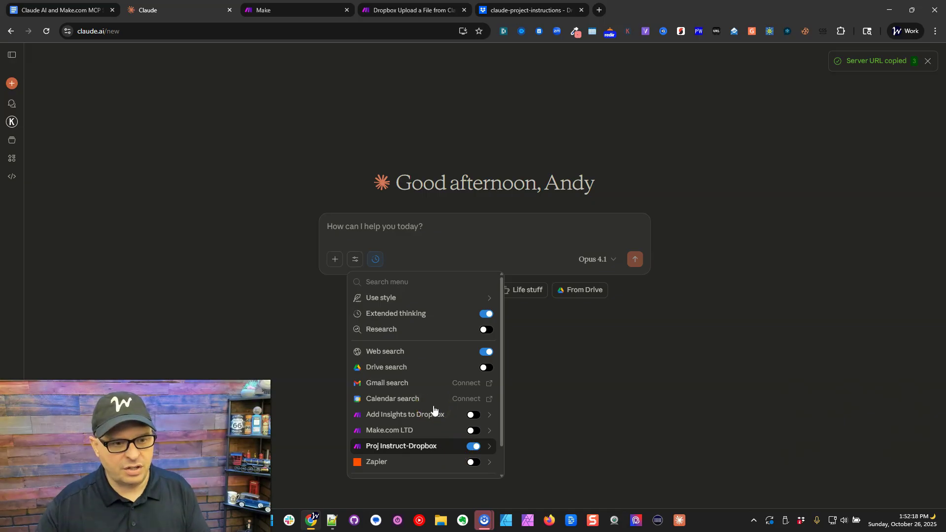
left_click(483, 314)
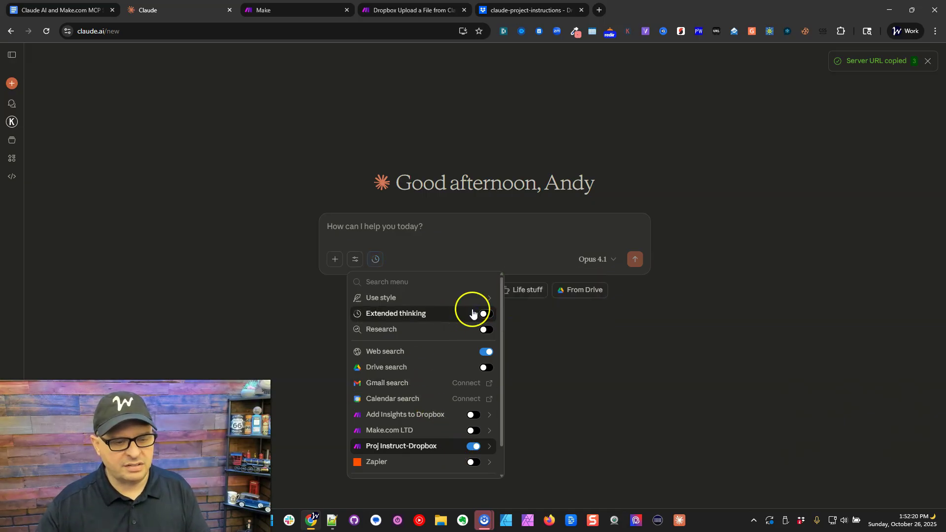
left_click(437, 226)
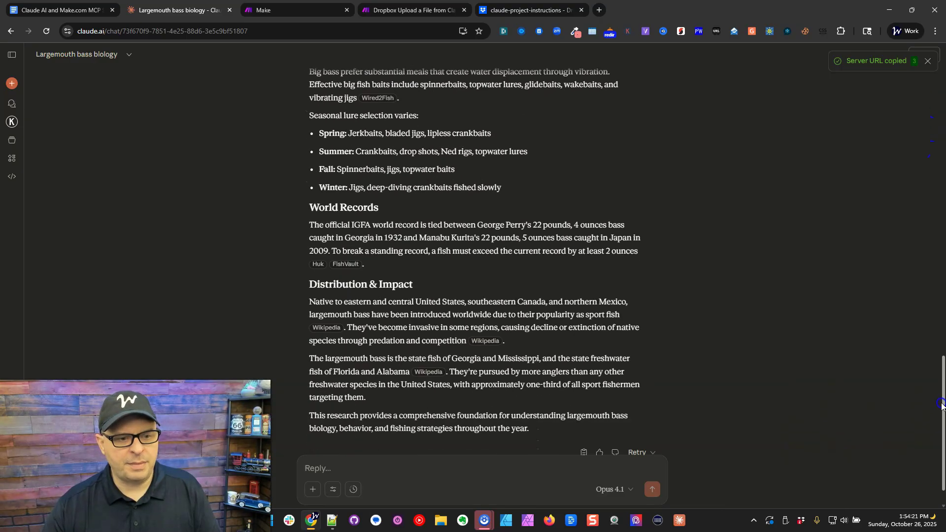
Send the reply "save this to dropbox as: Largemouth Bass Research for YouTube" in the largemouth bass chat.
left_click(490, 469)
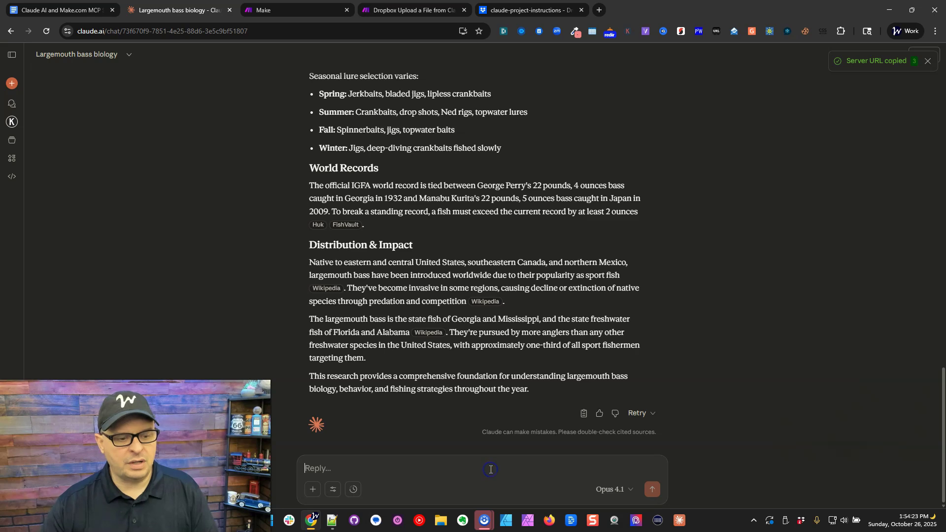
type("save this to dropbox as: Largemouth Bass Research for YouTube")
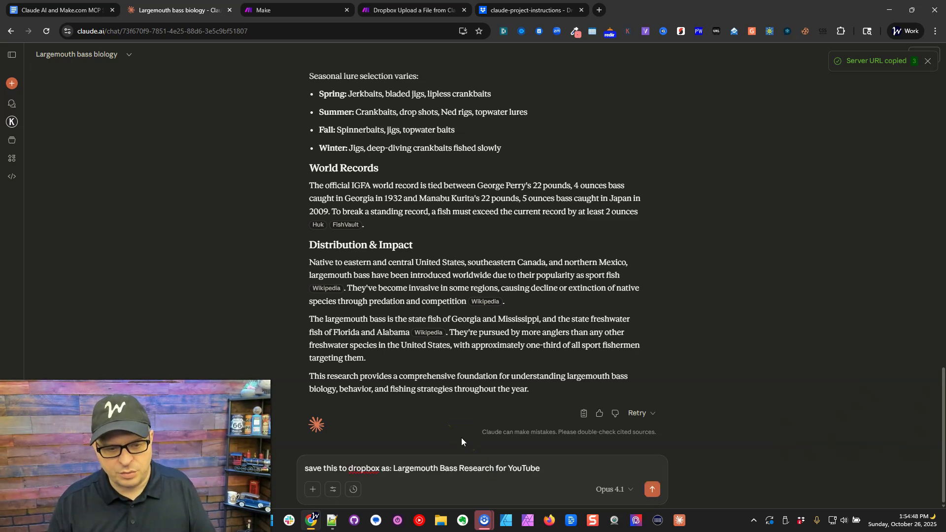
key("Return")
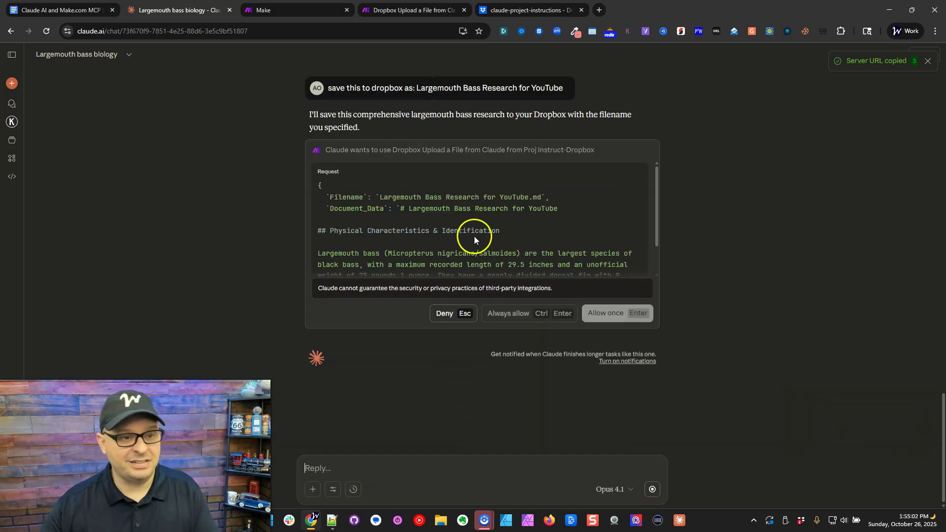
Examine the Filename and Document_Data values in the Dropbox upload tool request, reading the document content through to its end.
left_click_drag(380, 197, 323, 186)
left_click_drag(506, 195, 544, 197)
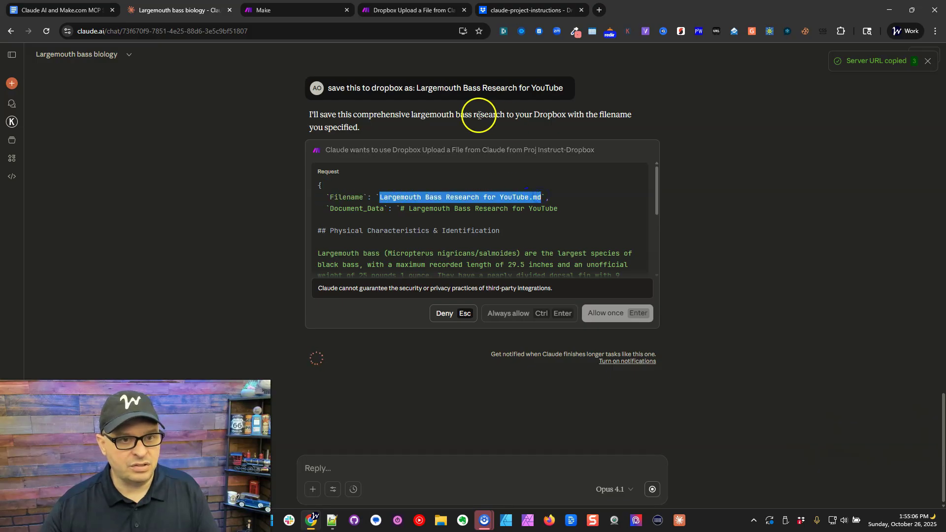
scroll(409, 209, "down", 1)
scroll(409, 208, "up", 1)
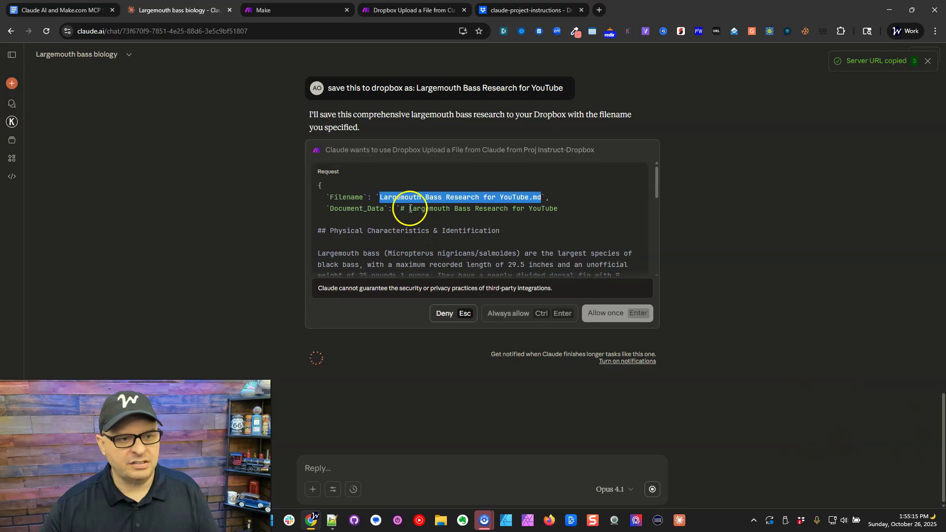
double_click(347, 210)
double_click(347, 197)
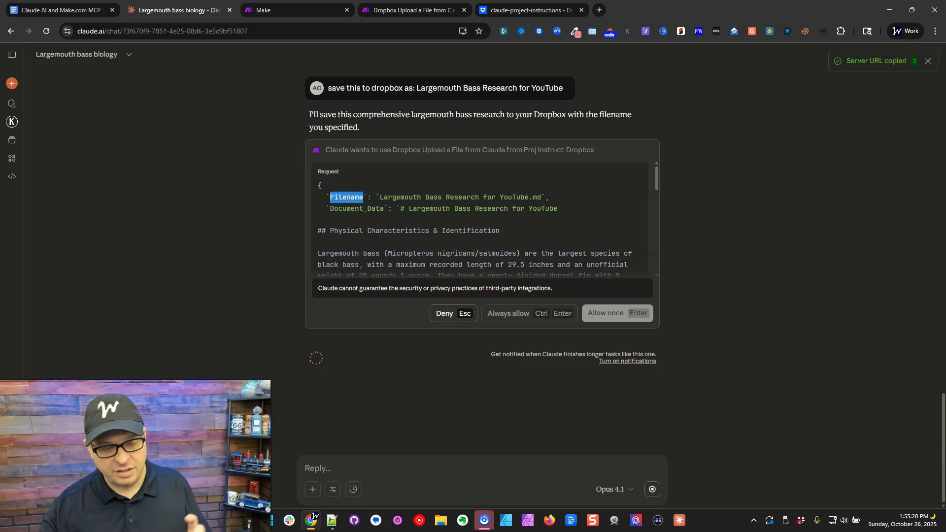
scroll(417, 184, "down", 1)
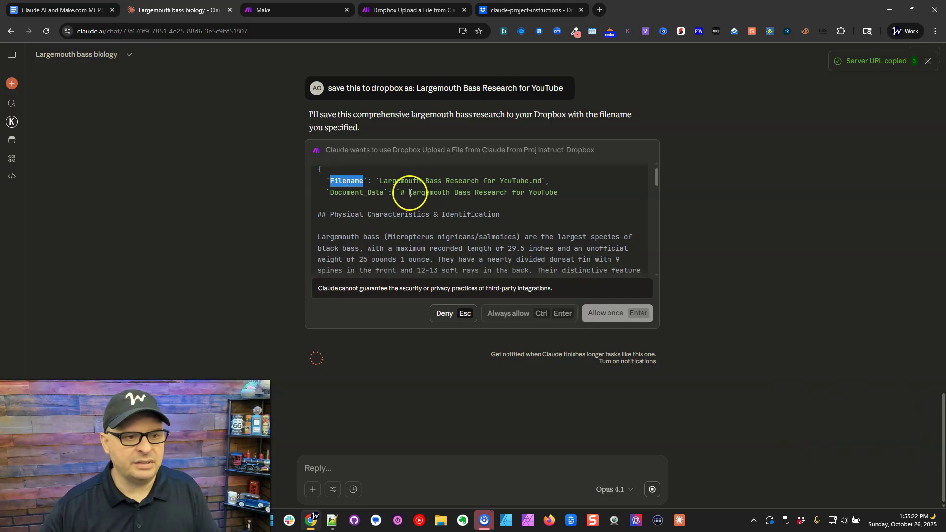
left_click_drag(409, 193, 560, 195)
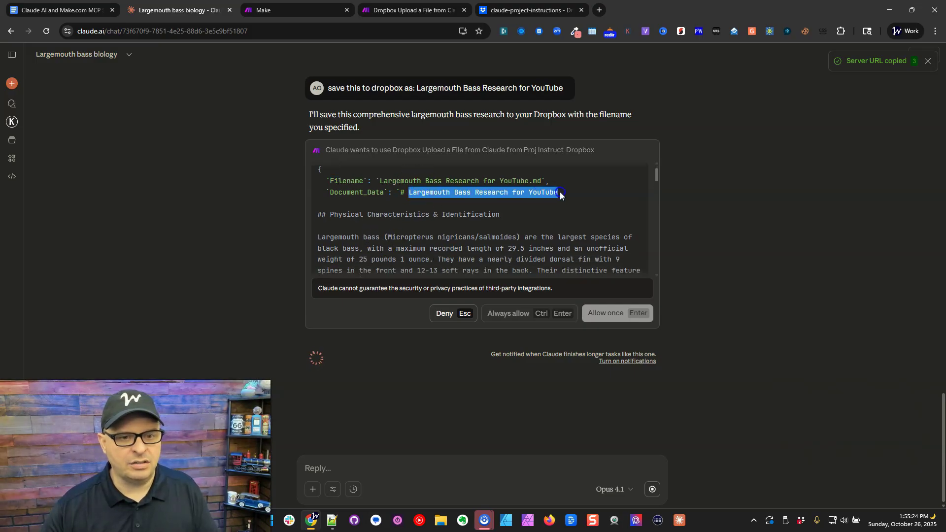
scroll(382, 212, "down", 10)
scroll(389, 209, "down", 15)
scroll(391, 209, "down", 10)
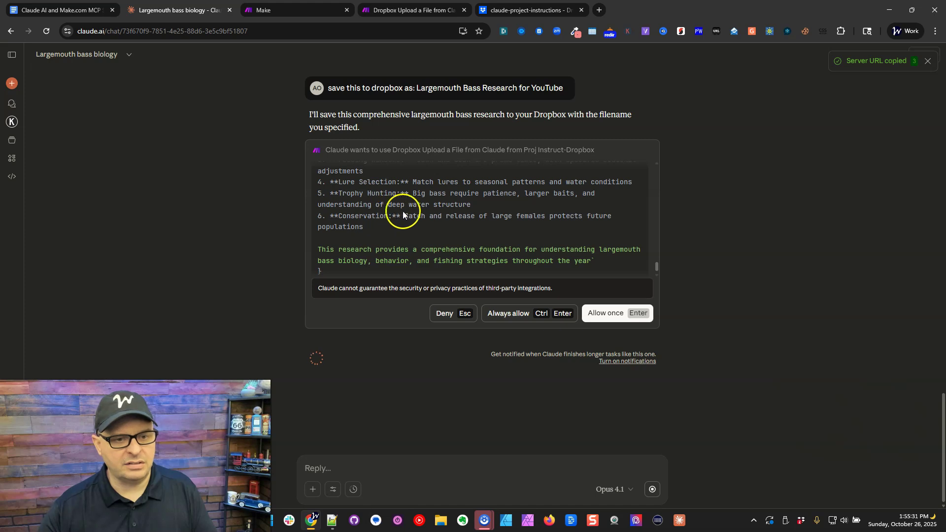
scroll(403, 215, "down", 1)
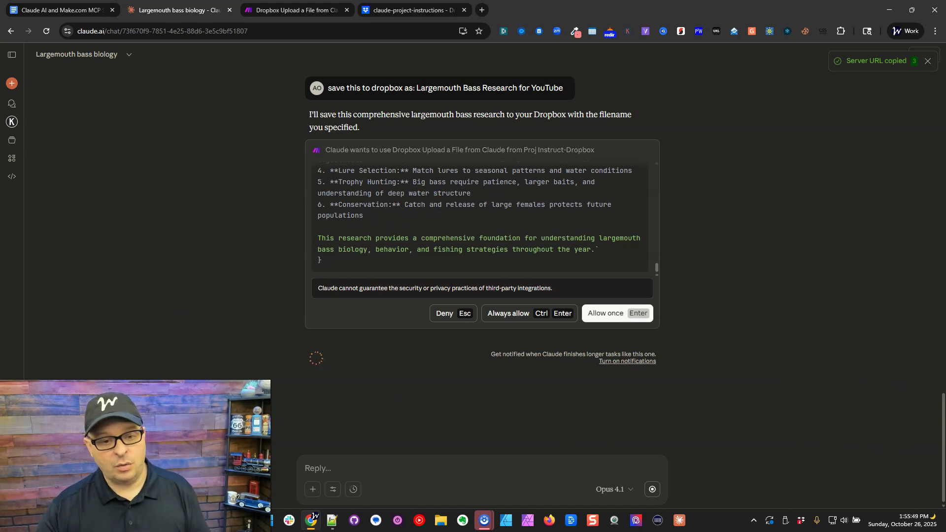
Allow the Dropbox Upload a File from Claude tool request once.
left_click(613, 315)
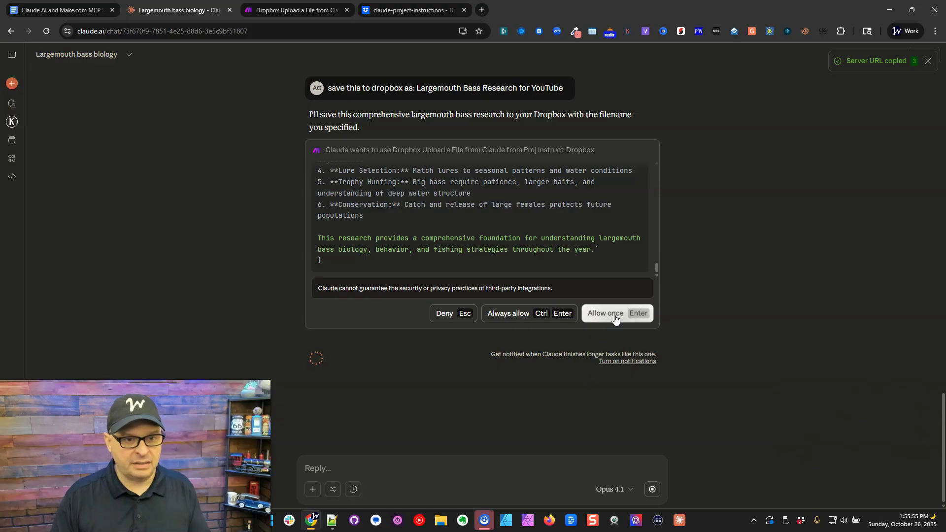
left_click(553, 326)
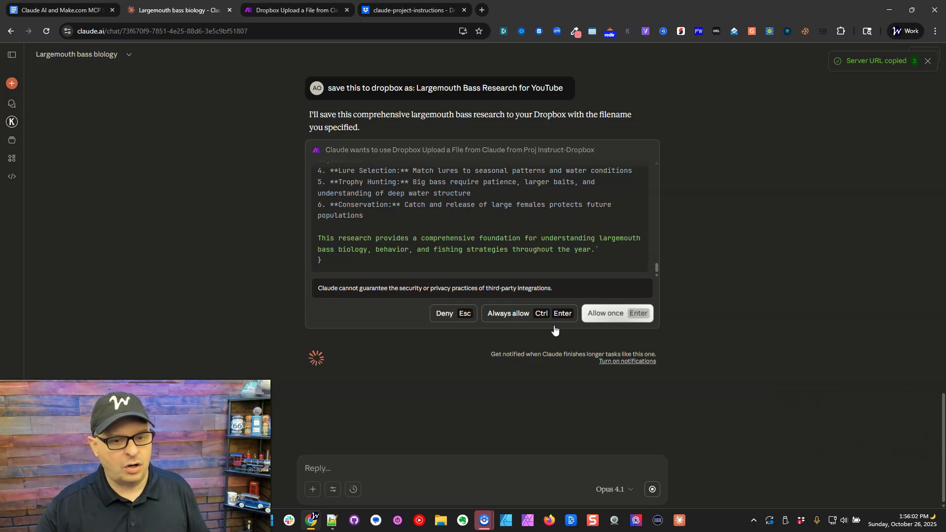
left_click(598, 314)
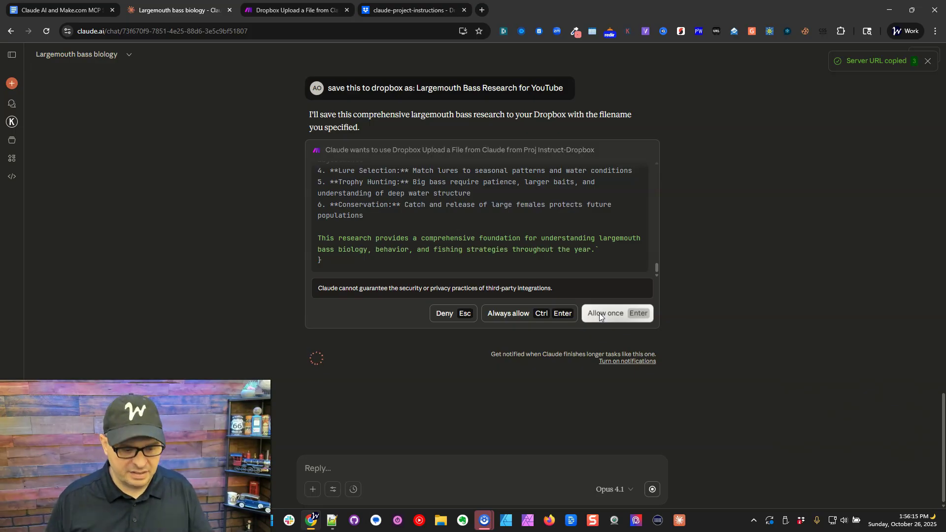
left_click(599, 315)
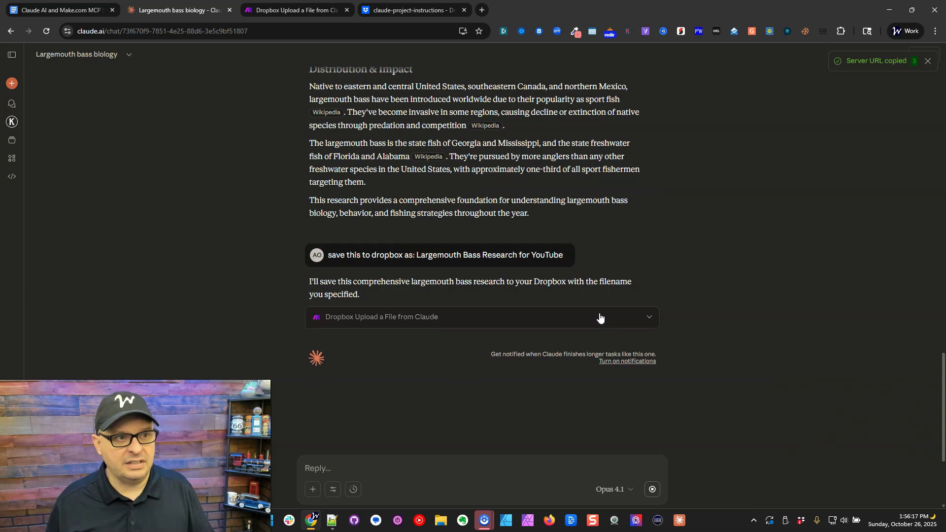
Switch to Dropbox, preview Largemouth Bass Research for YouTube.md in the claude-project-instructions folder, read through it, and close the preview.
key("ctrl+Tab")
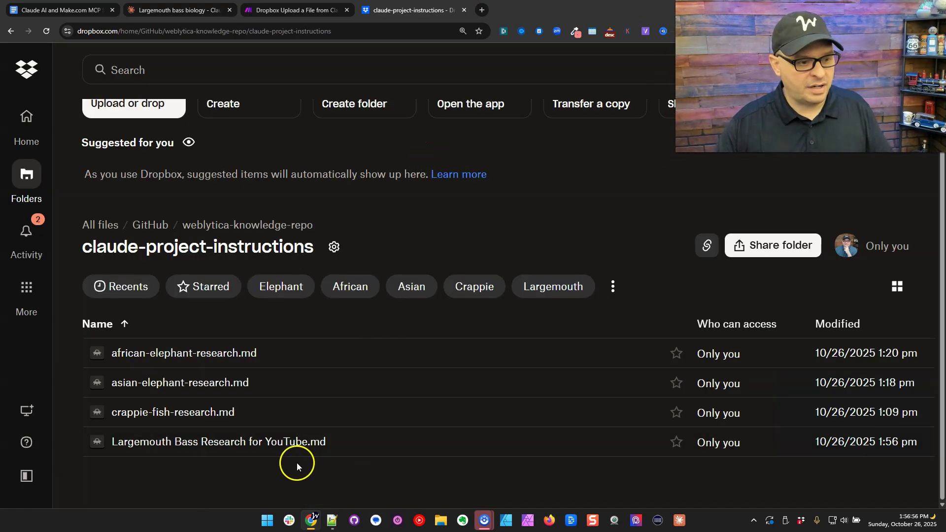
left_click(234, 444)
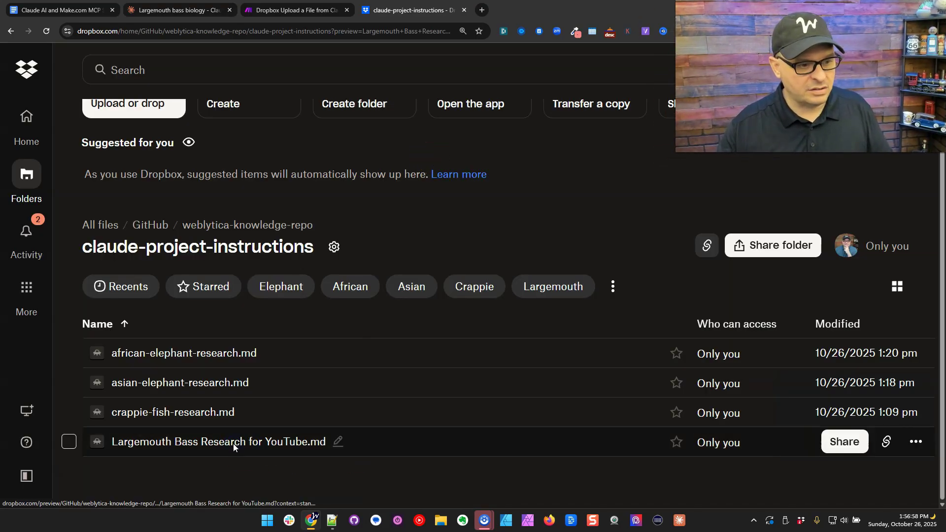
scroll(200, 260, "down", 15)
scroll(201, 257, "up", 15)
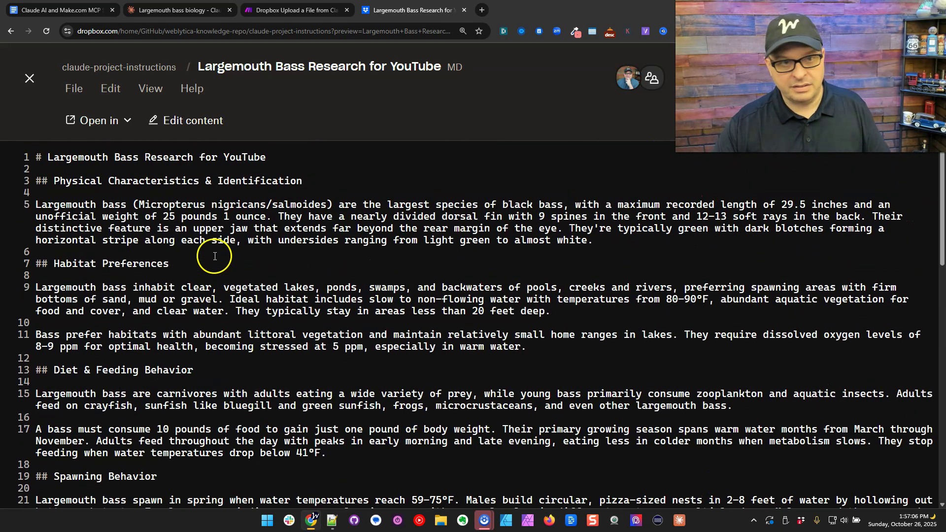
left_click(37, 87)
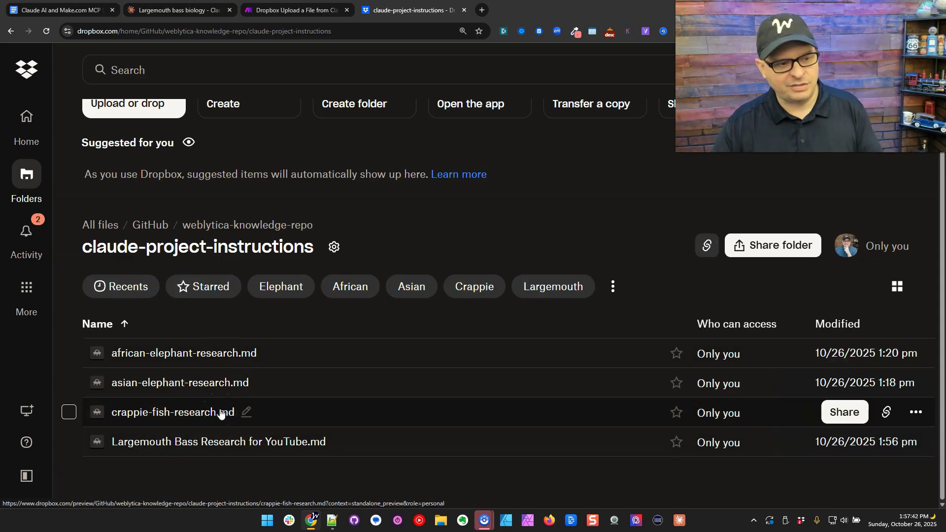
left_click(220, 440)
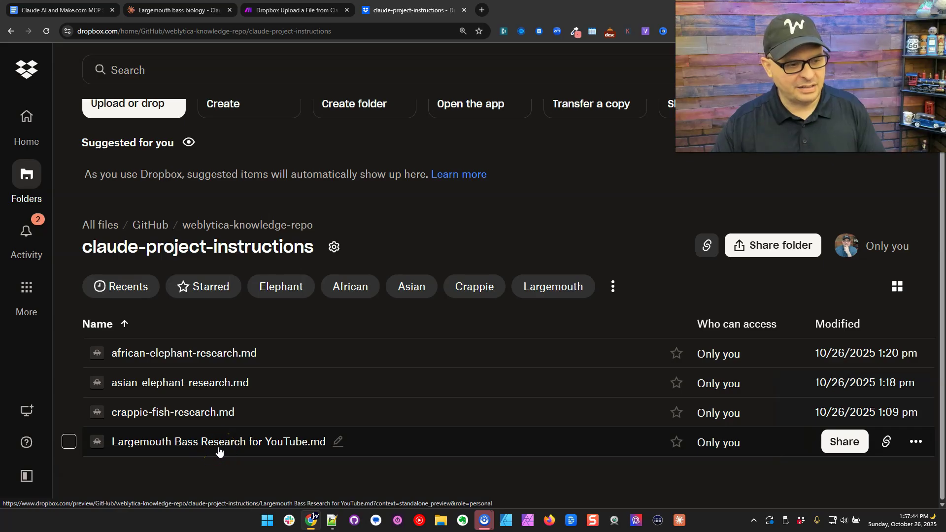